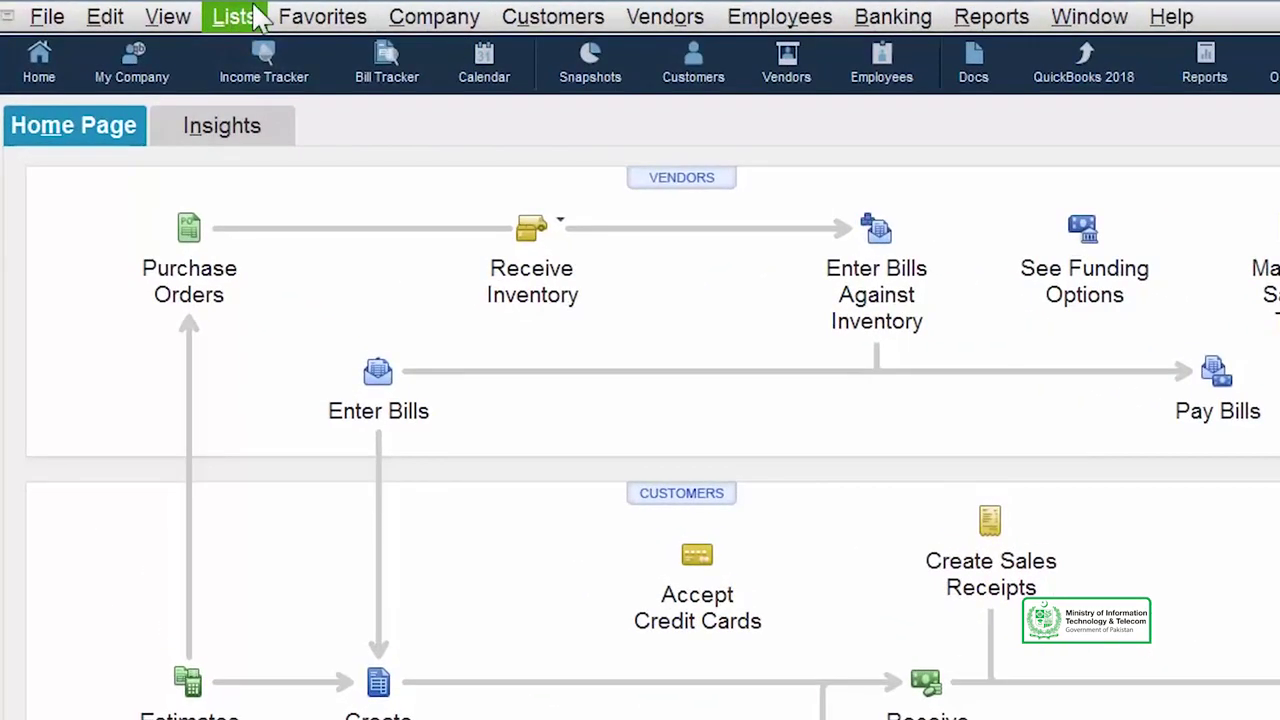
Create a new item of type Subtotal named SubTotal in the item list.
{"action": "left_click", "coordinate": [256, 17]}
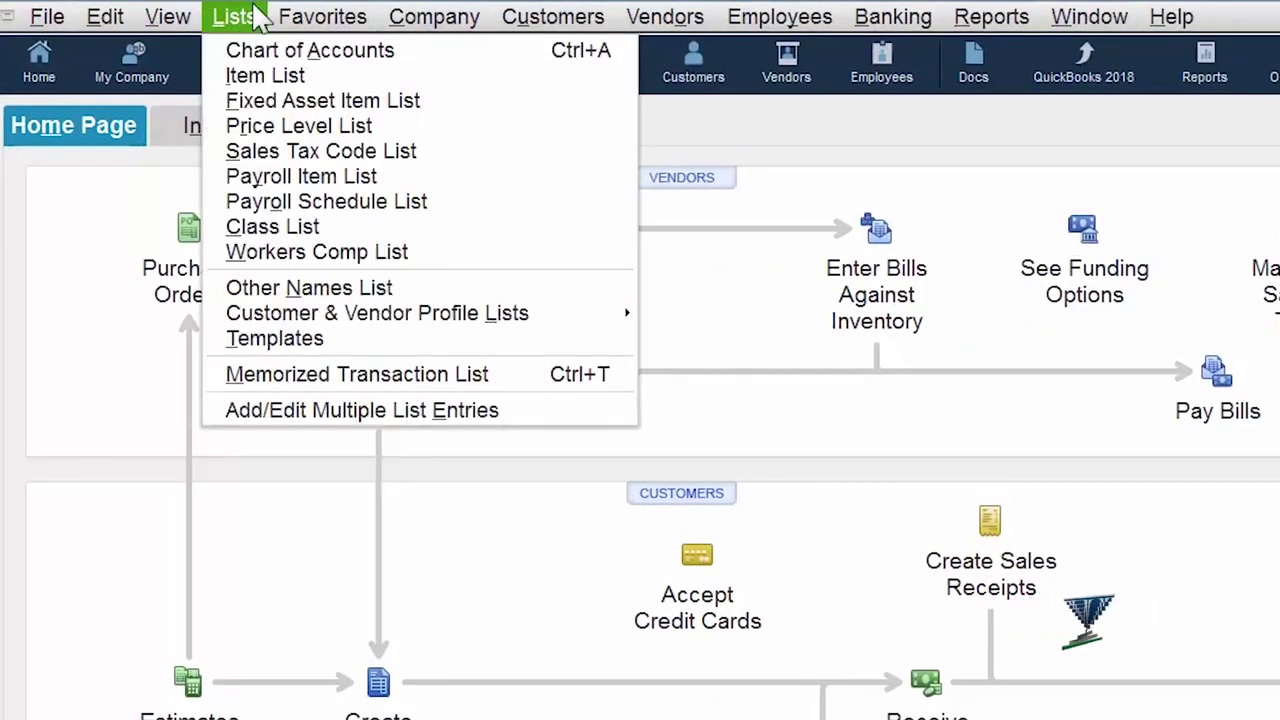
{"action": "left_click", "coordinate": [260, 80]}
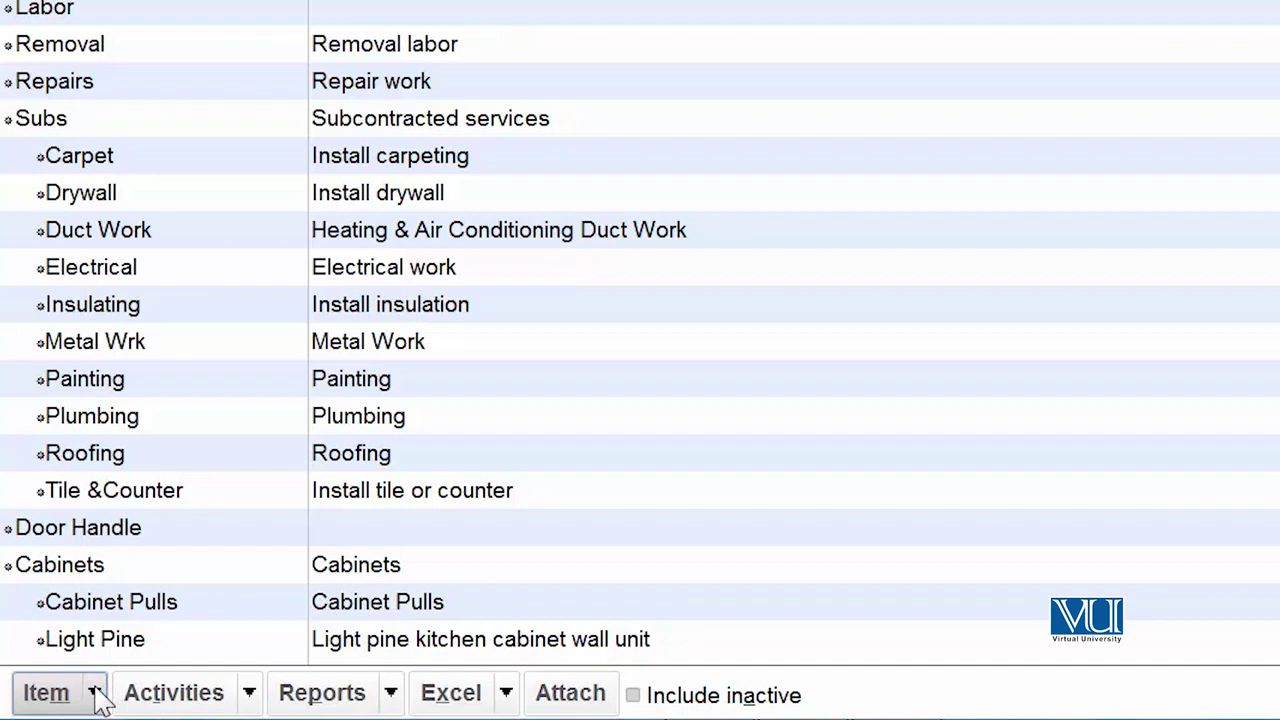
{"action": "left_click", "coordinate": [96, 693]}
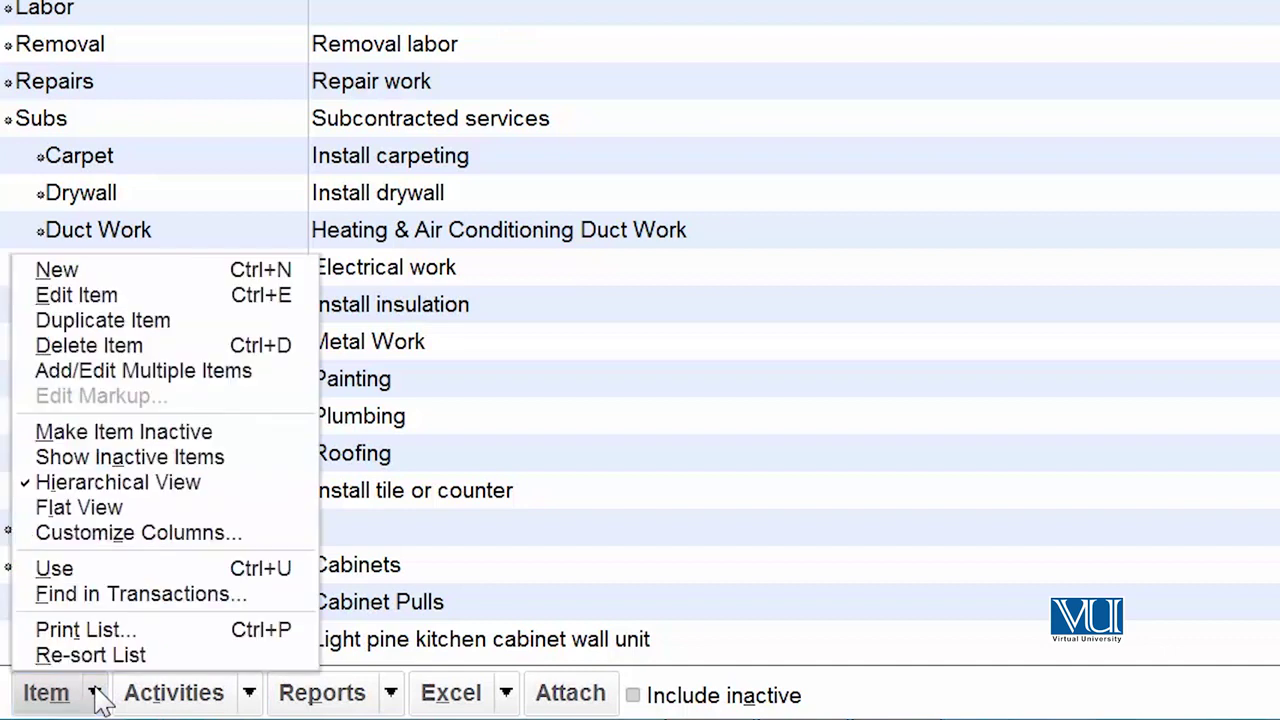
{"action": "left_click", "coordinate": [185, 279]}
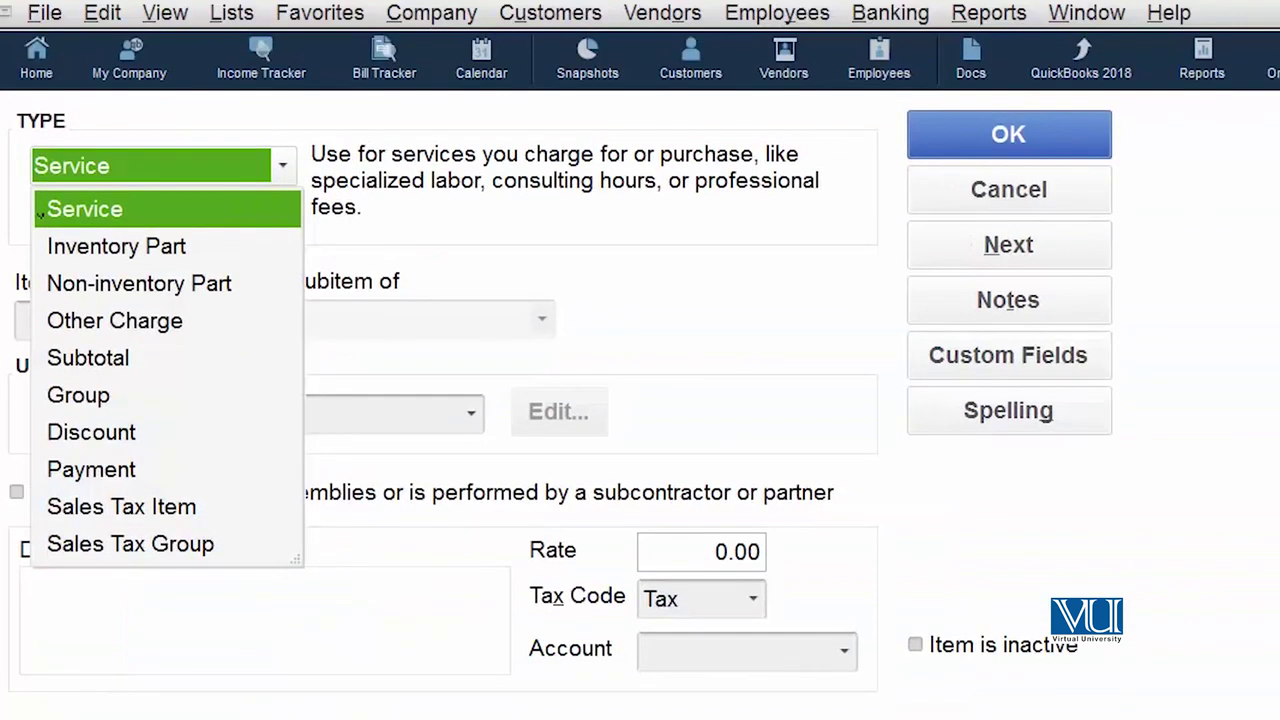
{"action": "left_click", "coordinate": [131, 360]}
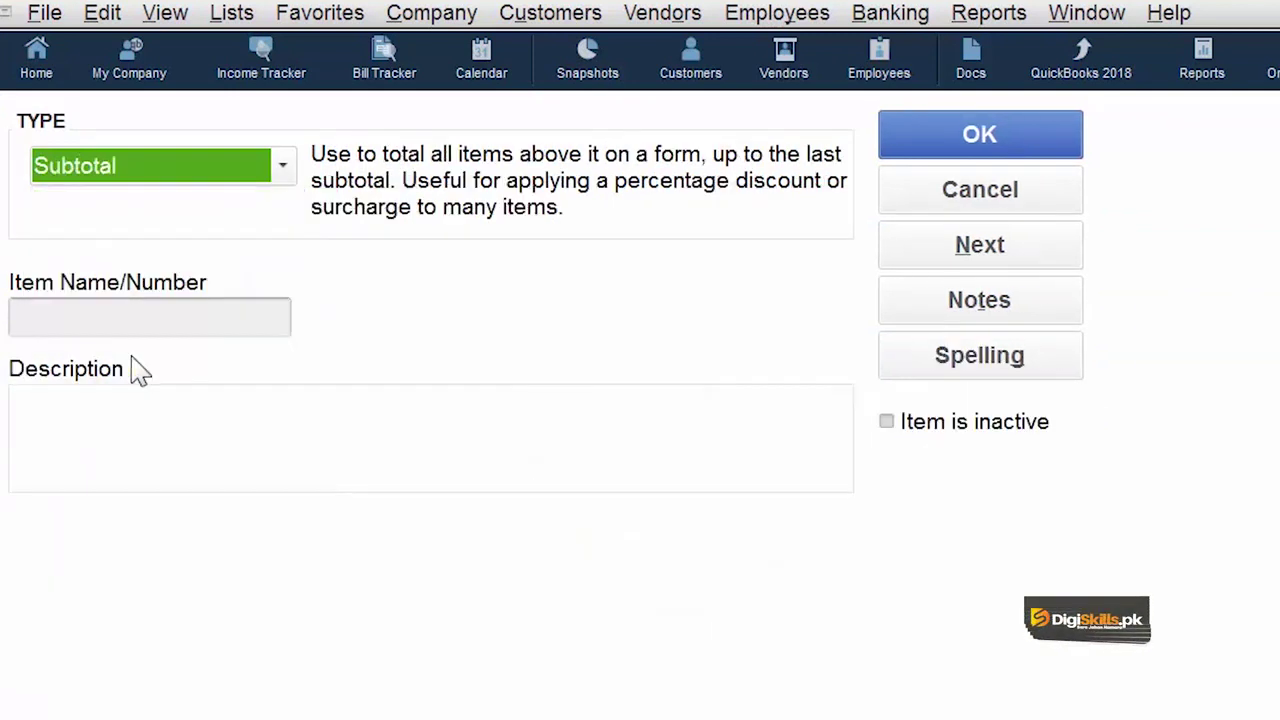
{"action": "left_click", "coordinate": [122, 312]}
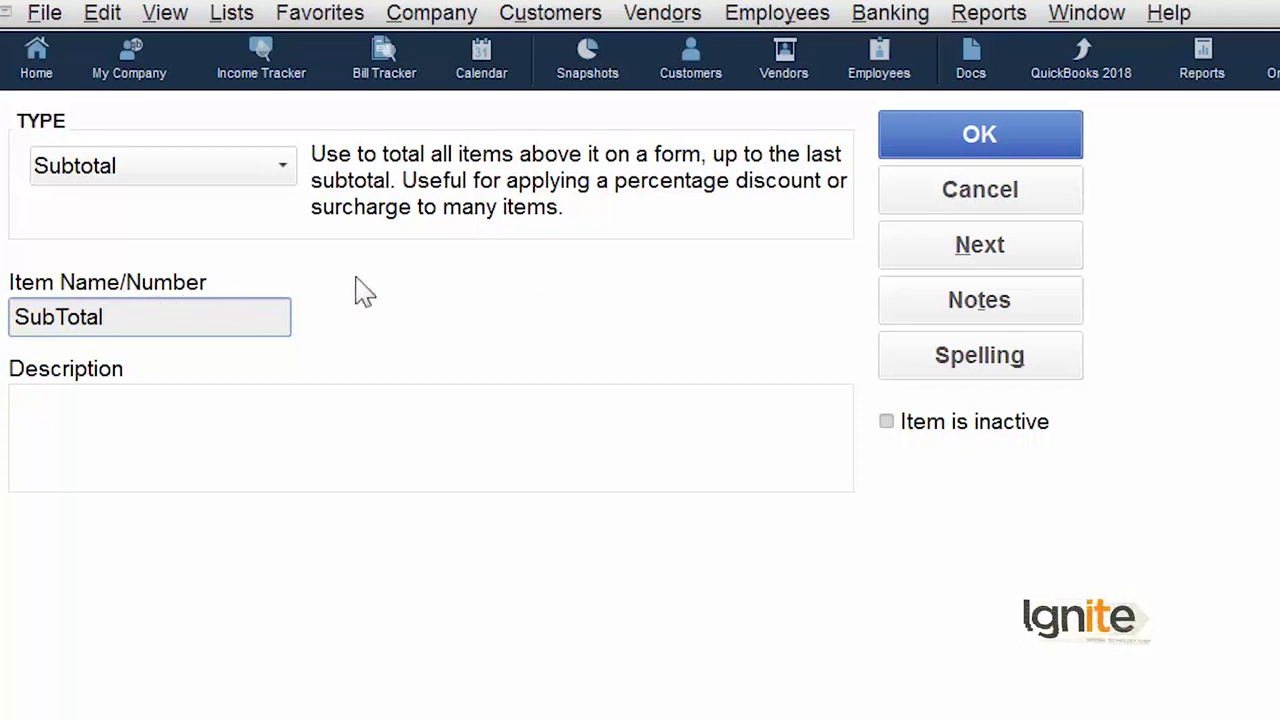
{"action": "left_click", "coordinate": [970, 141]}
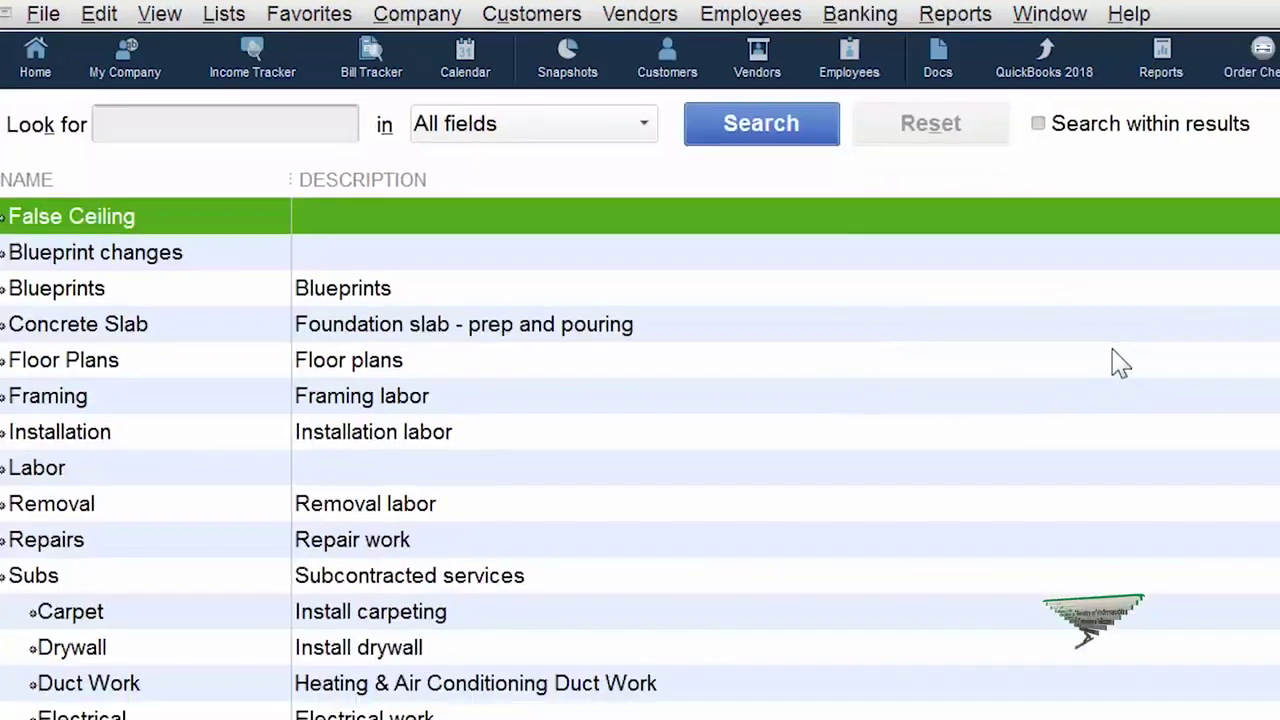
Widen the Type column of the item list so the item types have more room.
{"action": "scroll", "coordinate": [1120, 363], "scroll_direction": "down", "scroll_amount": 13}
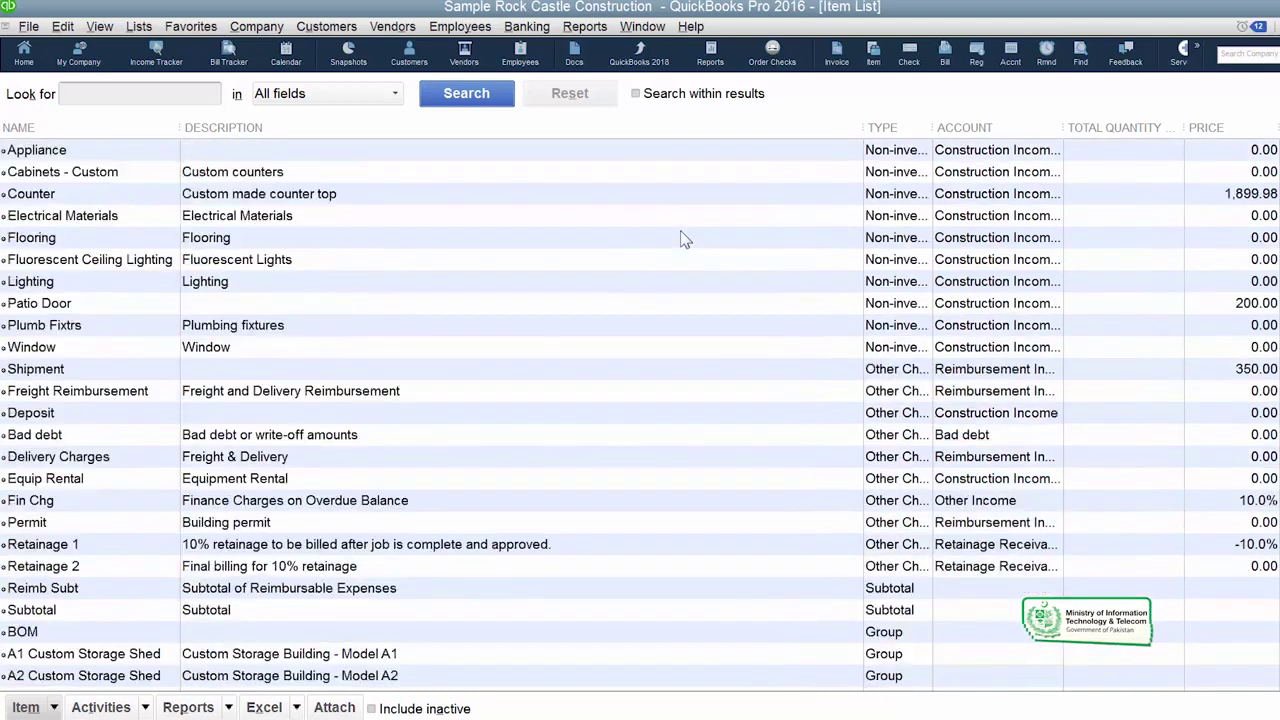
{"action": "scroll", "coordinate": [684, 239], "scroll_direction": "down", "scroll_amount": 2}
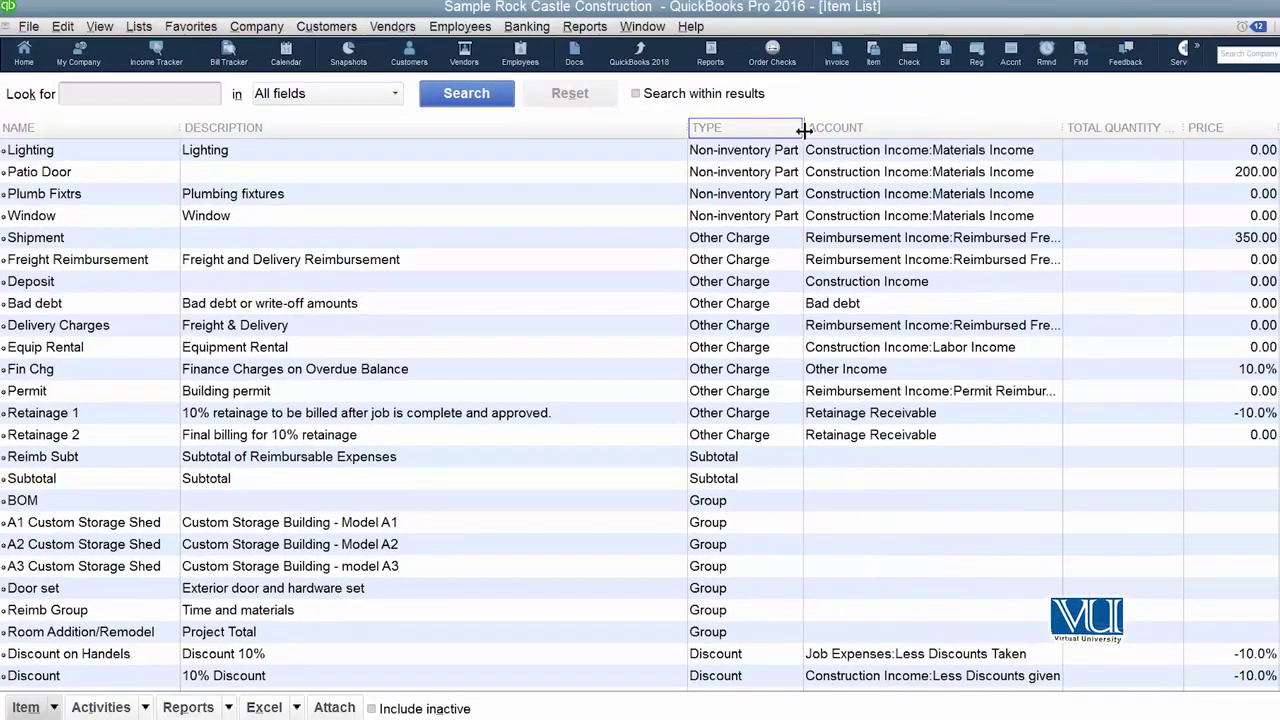
{"action": "left_click_drag", "start_coordinate": [806, 128], "coordinate": [888, 128]}
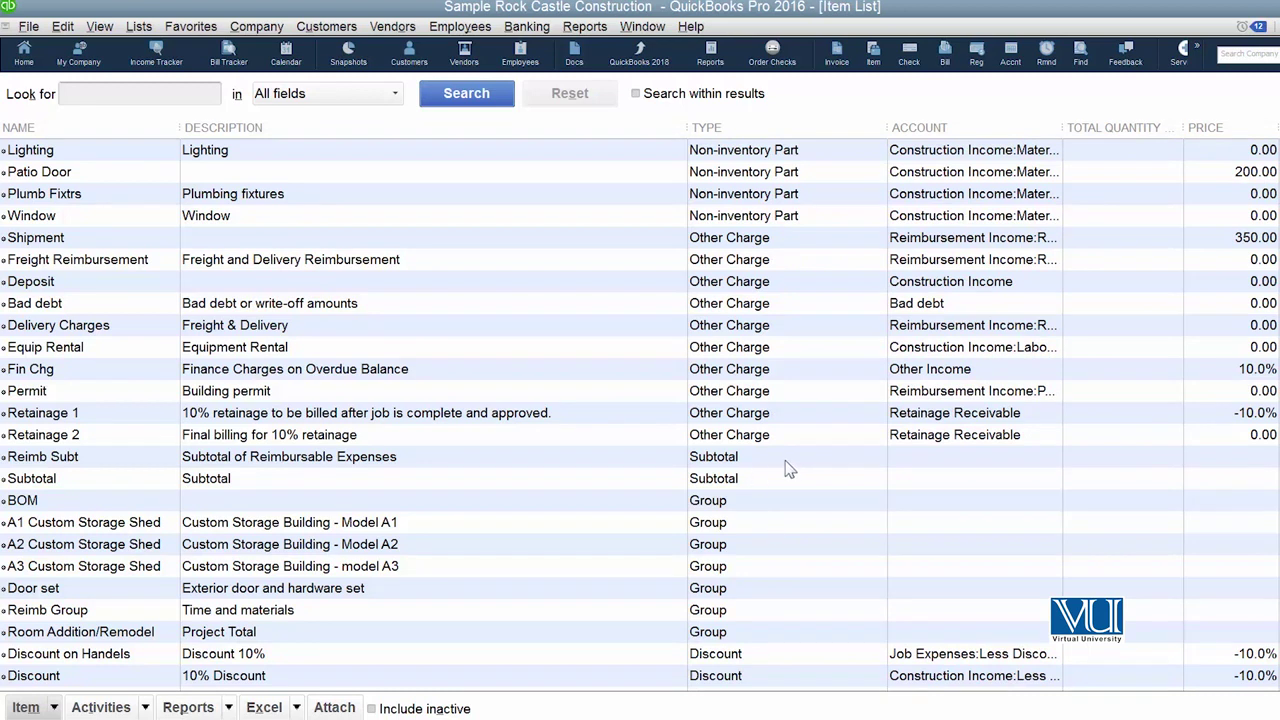
Look through the items by type down to the Subtotal entries, and close the item list.
{"action": "scroll", "coordinate": [788, 470], "scroll_direction": "up", "scroll_amount": 13}
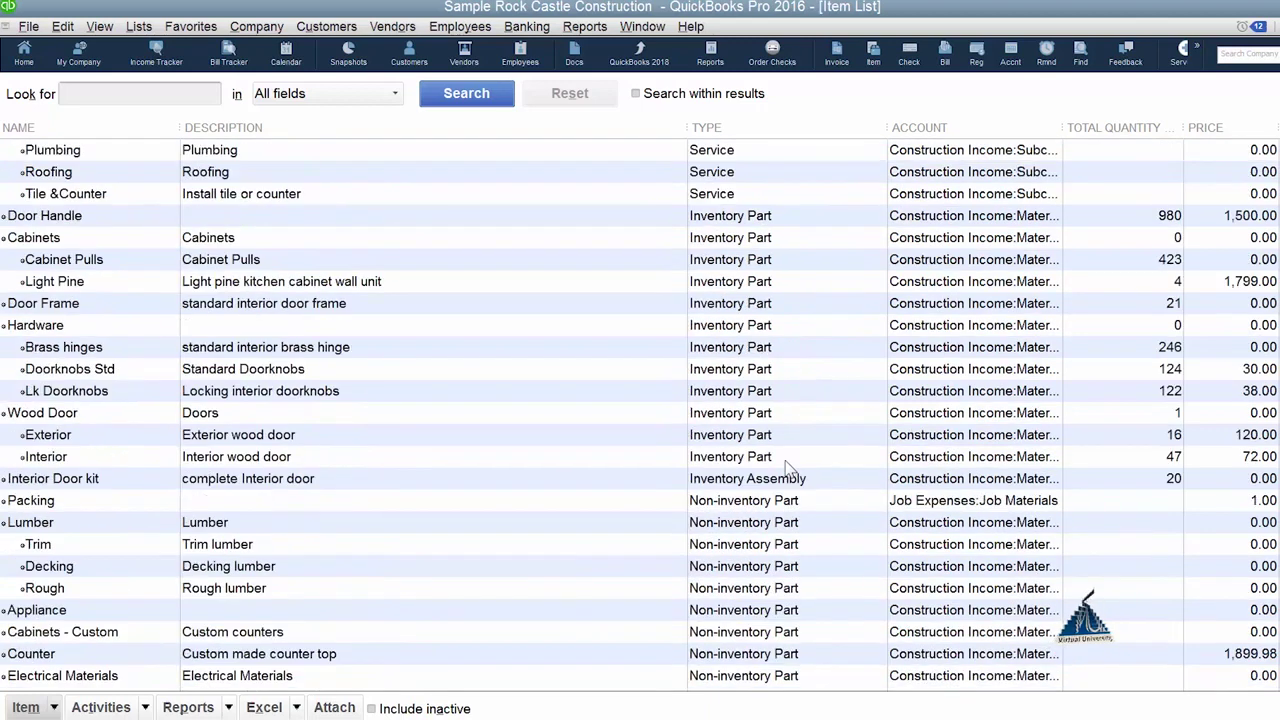
{"action": "scroll", "coordinate": [788, 470], "scroll_direction": "down", "scroll_amount": 7}
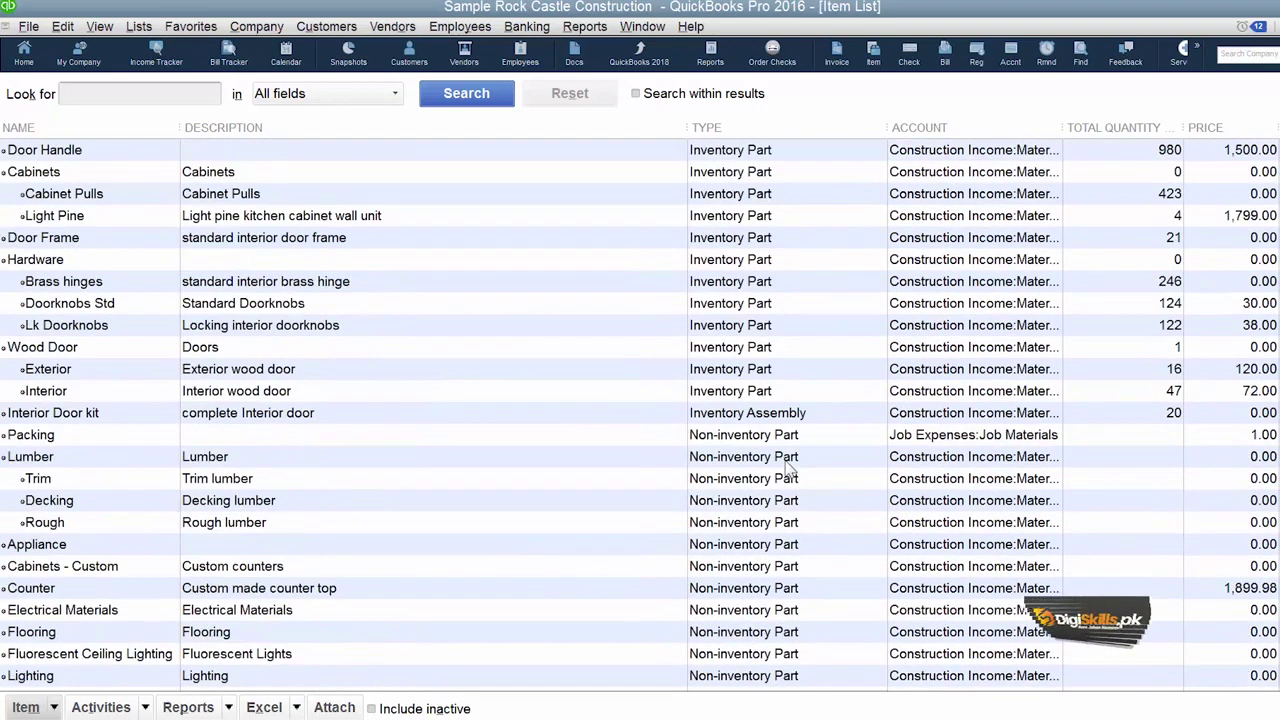
{"action": "scroll", "coordinate": [788, 470], "scroll_direction": "down", "scroll_amount": 2}
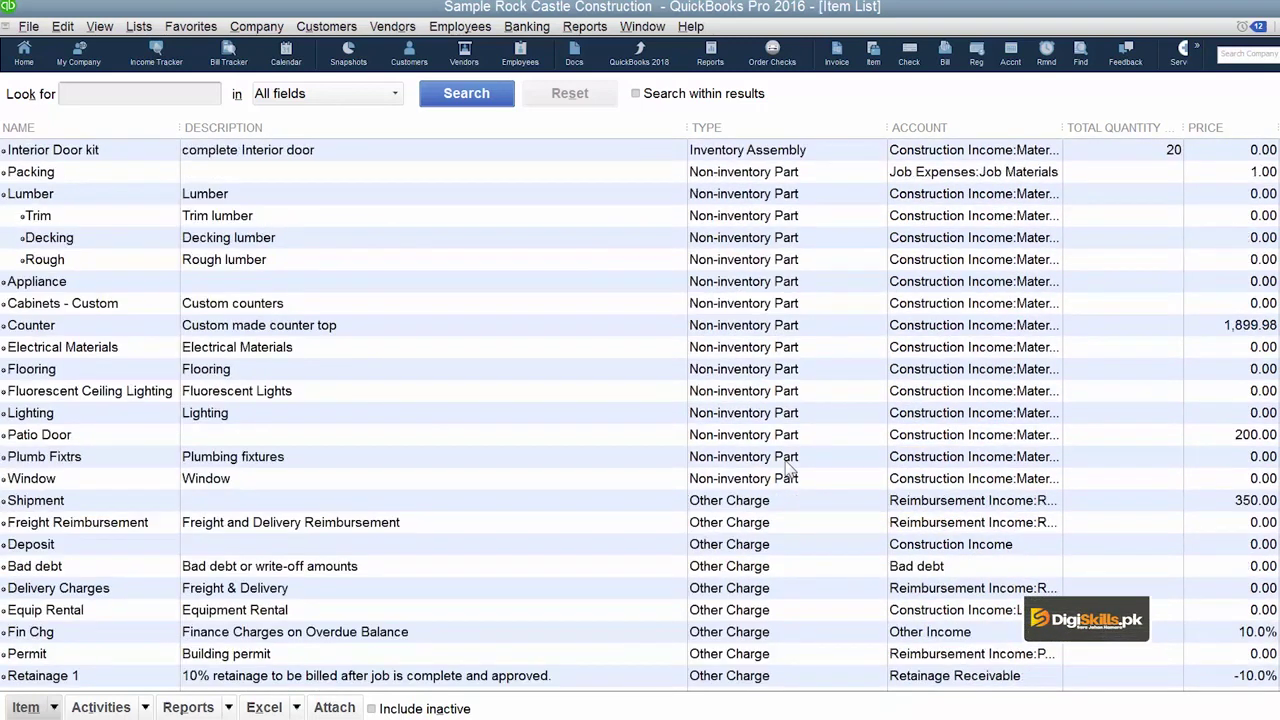
{"action": "scroll", "coordinate": [788, 469], "scroll_direction": "down", "scroll_amount": 2}
{"action": "scroll", "coordinate": [788, 469], "scroll_direction": "down", "scroll_amount": 2}
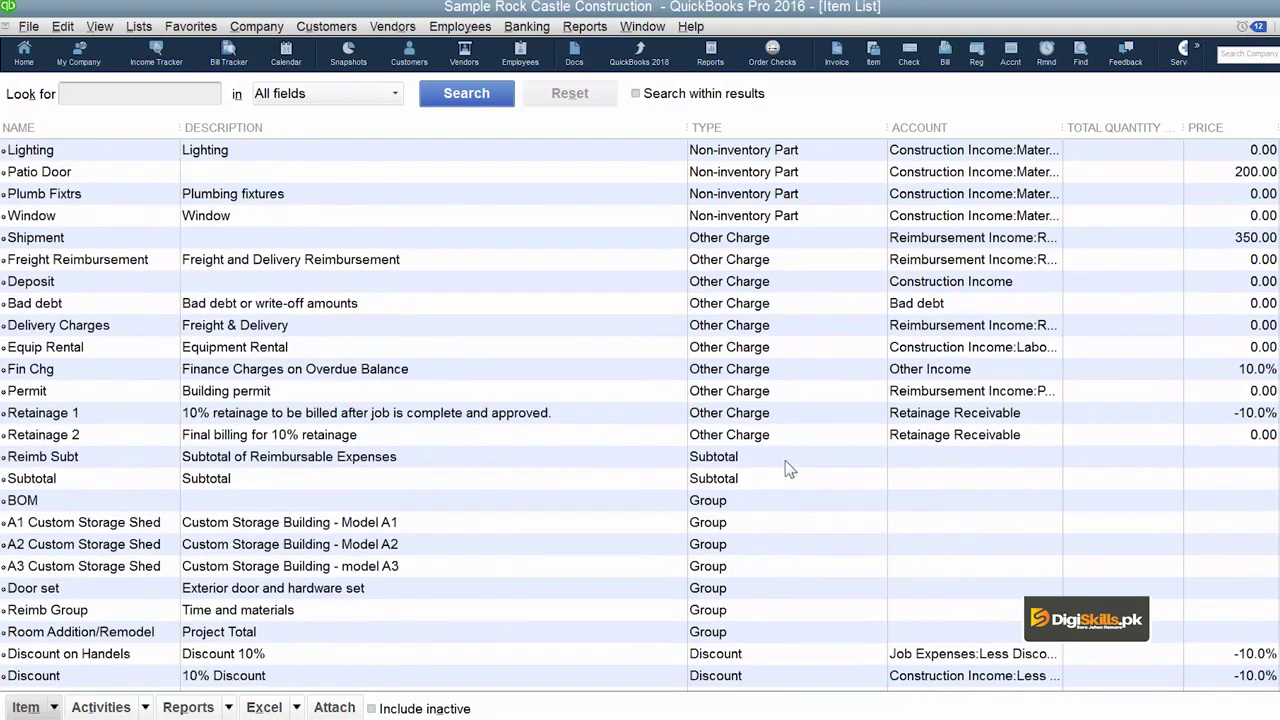
{"action": "scroll", "coordinate": [788, 470], "scroll_direction": "down", "scroll_amount": 1}
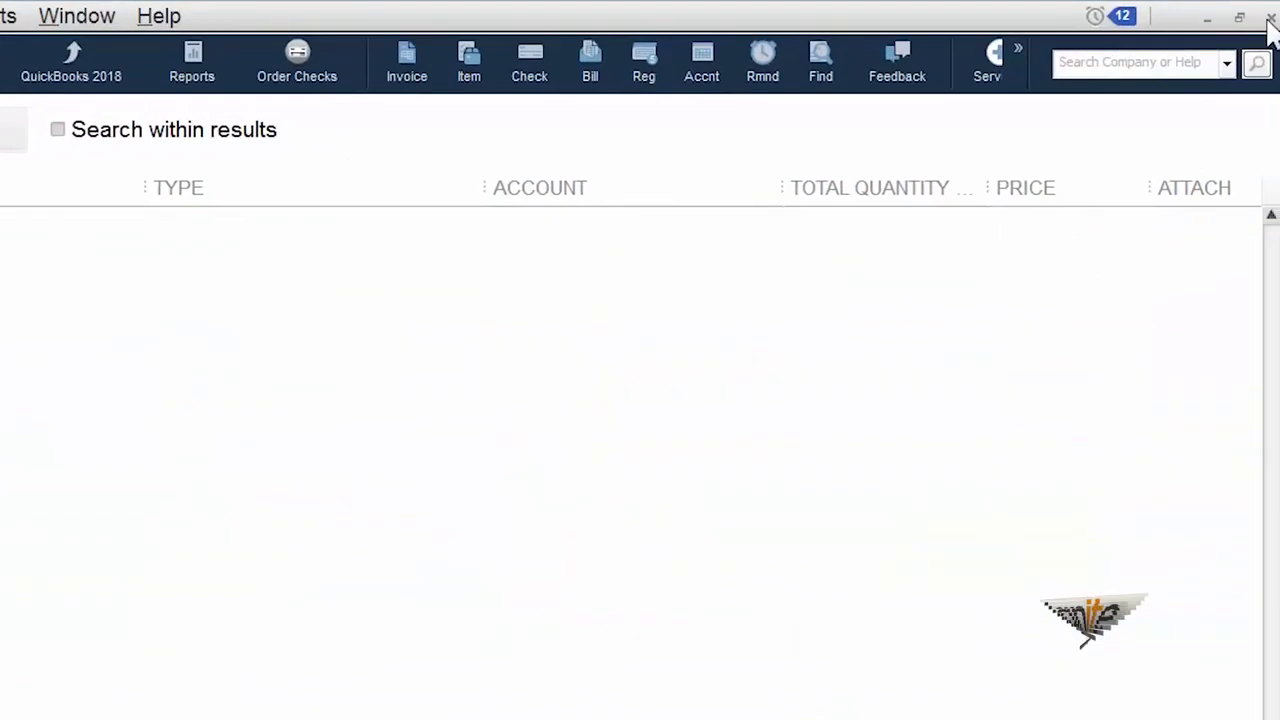
{"action": "left_click", "coordinate": [1268, 20]}
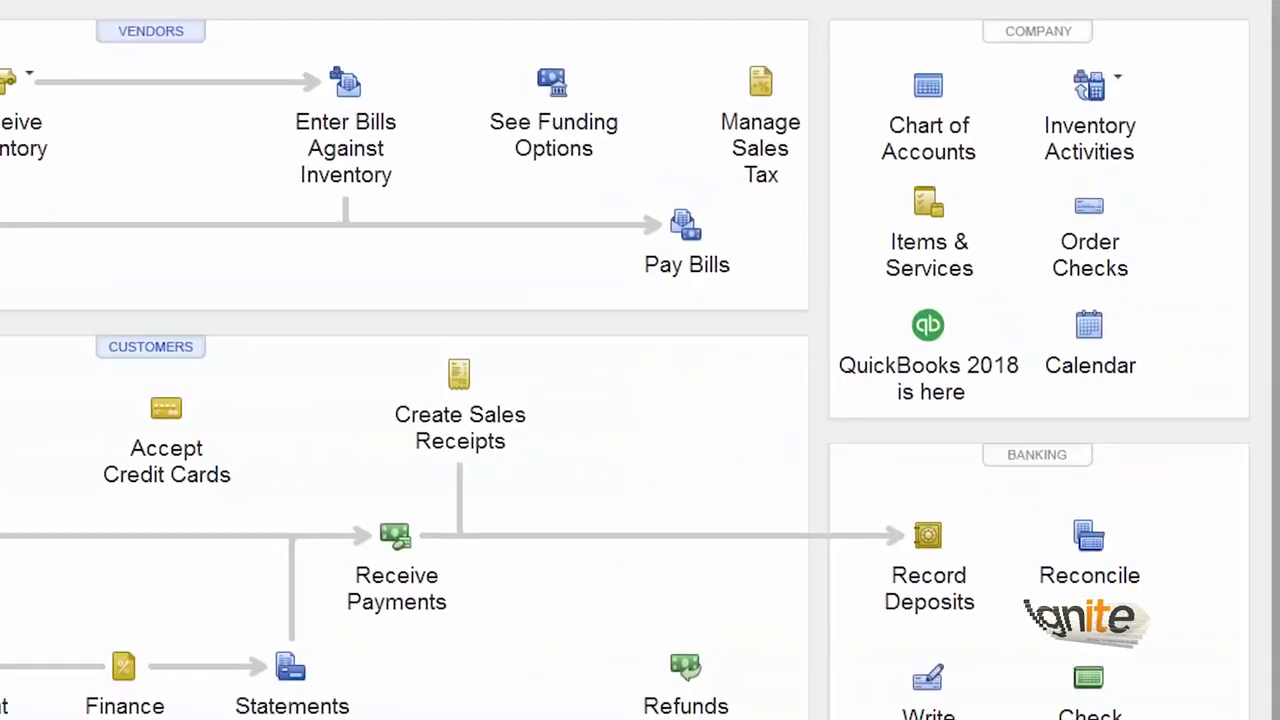
Start a new invoice for the Kitchen job of the first listed customer.
{"action": "left_click", "coordinate": [417, 425]}
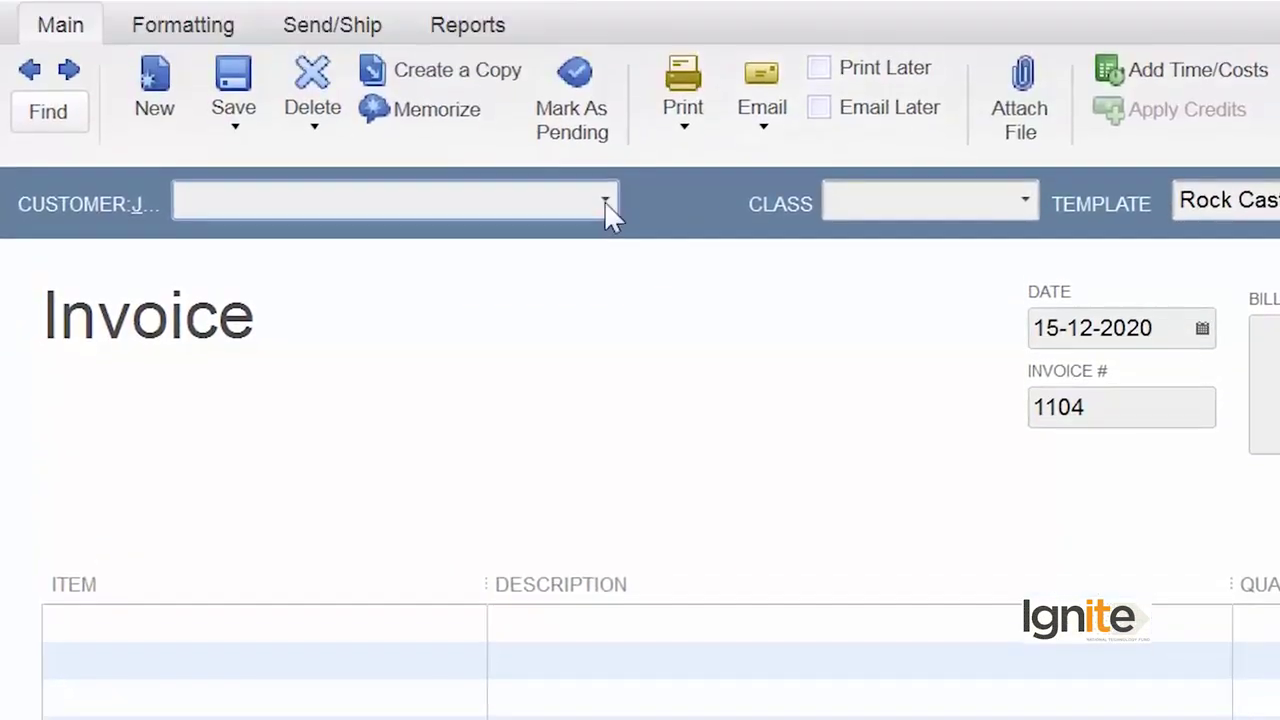
{"action": "left_click", "coordinate": [605, 203]}
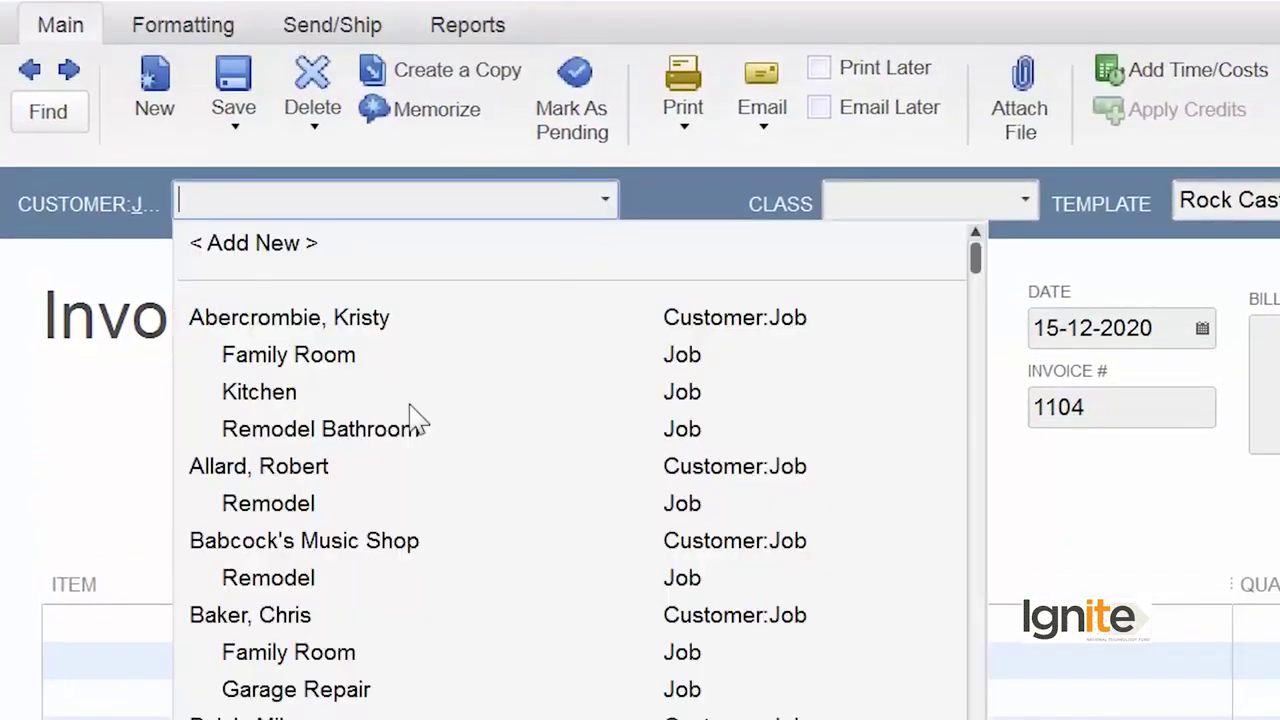
{"action": "left_click", "coordinate": [410, 400]}
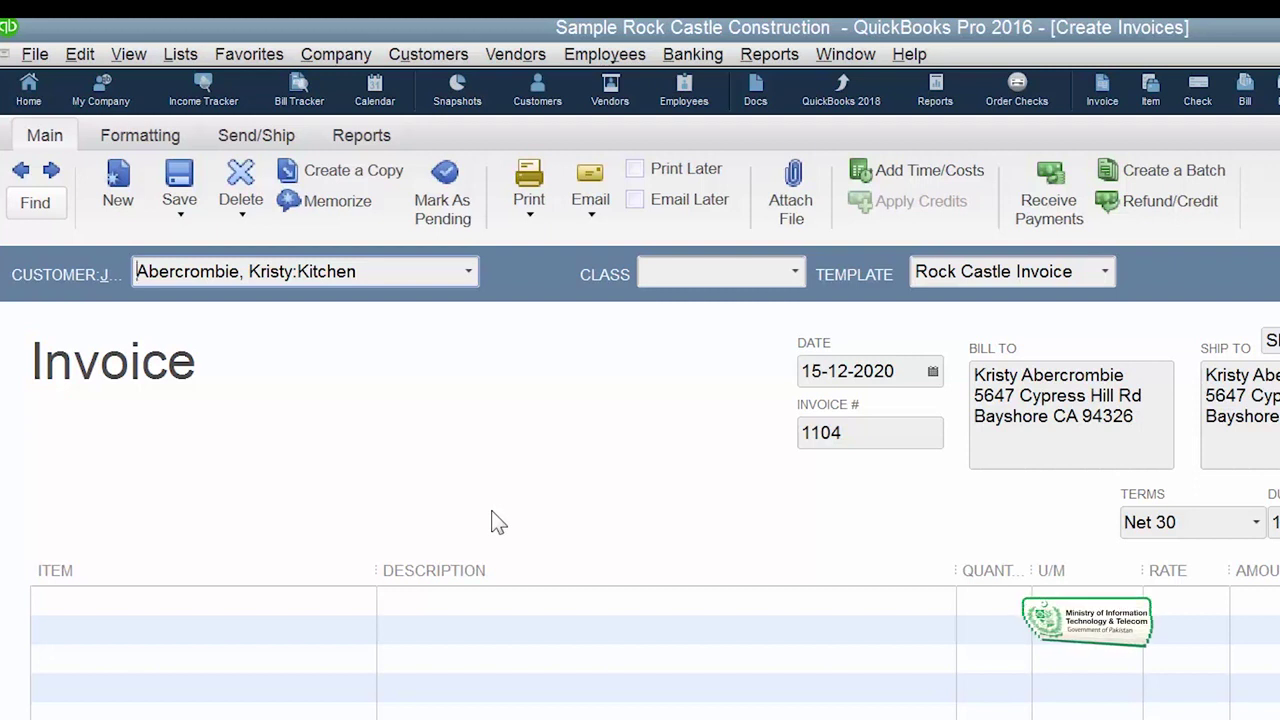
Add the Door Handle inventory part on the invoice's first line with a quantity of 20.
{"action": "left_click", "coordinate": [206, 602]}
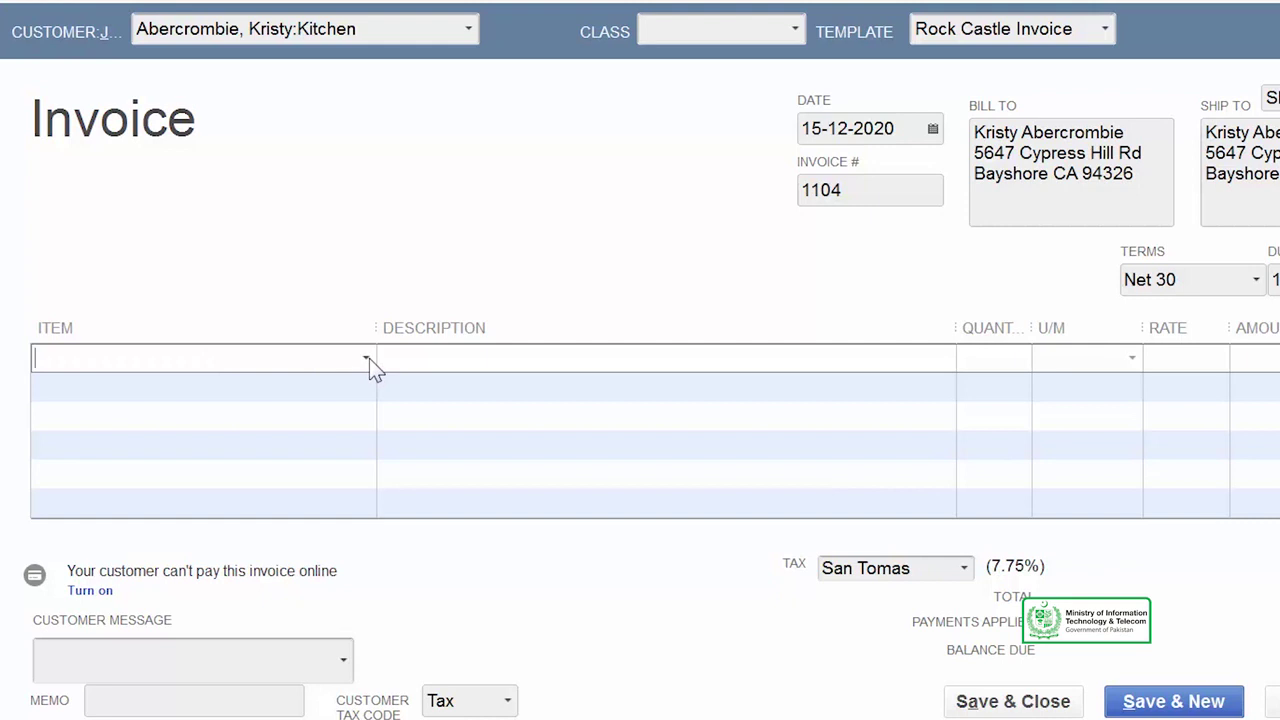
{"action": "left_click", "coordinate": [367, 358]}
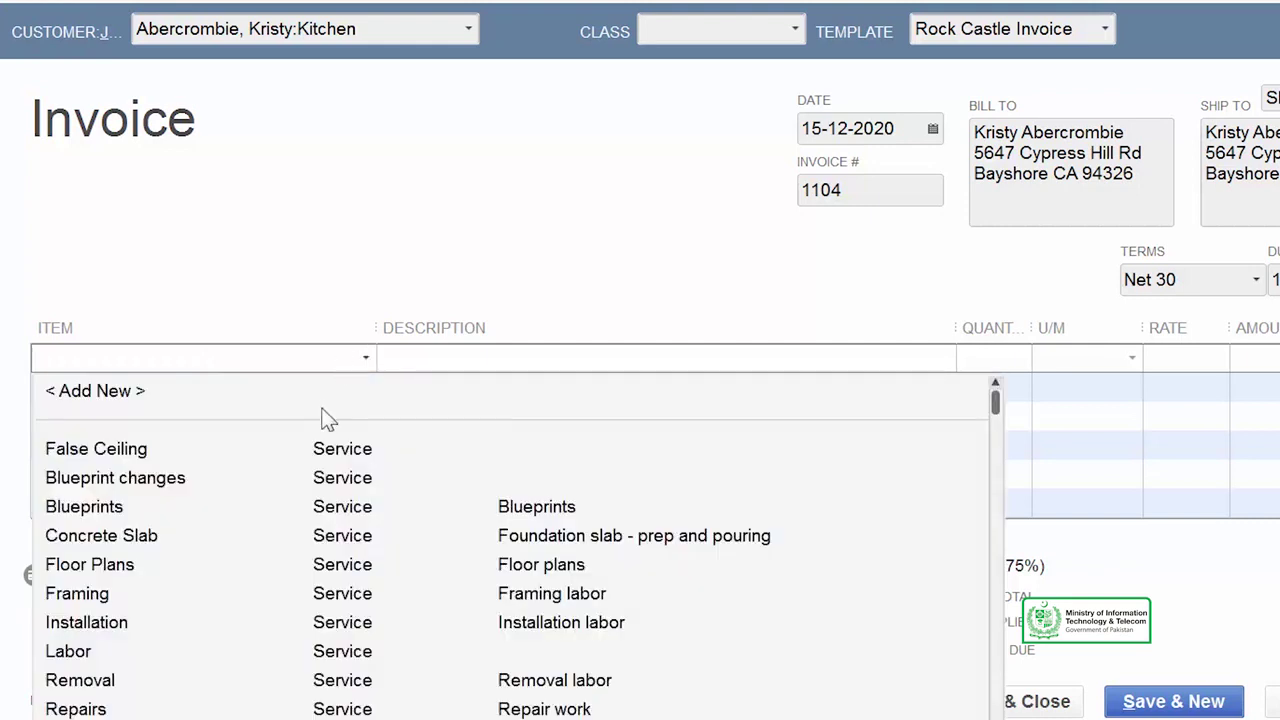
{"action": "scroll", "coordinate": [328, 418], "scroll_direction": "down", "scroll_amount": 2}
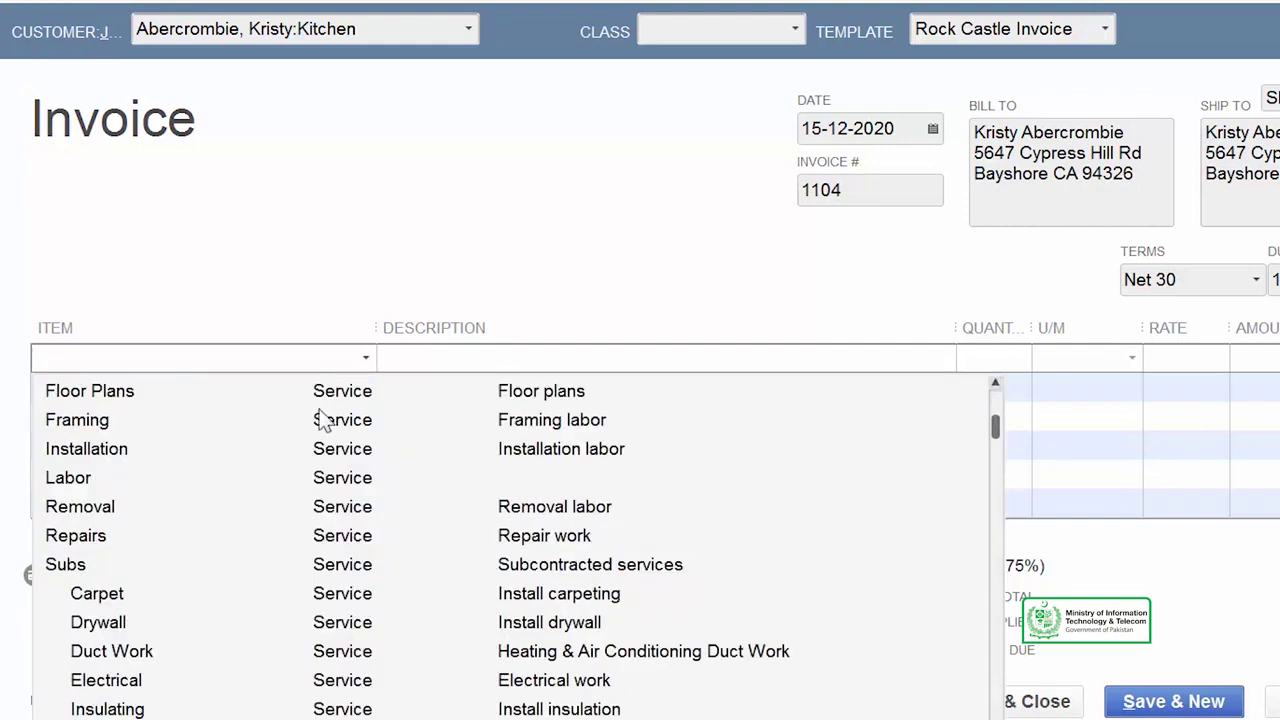
{"action": "scroll", "coordinate": [322, 420], "scroll_direction": "down", "scroll_amount": 3}
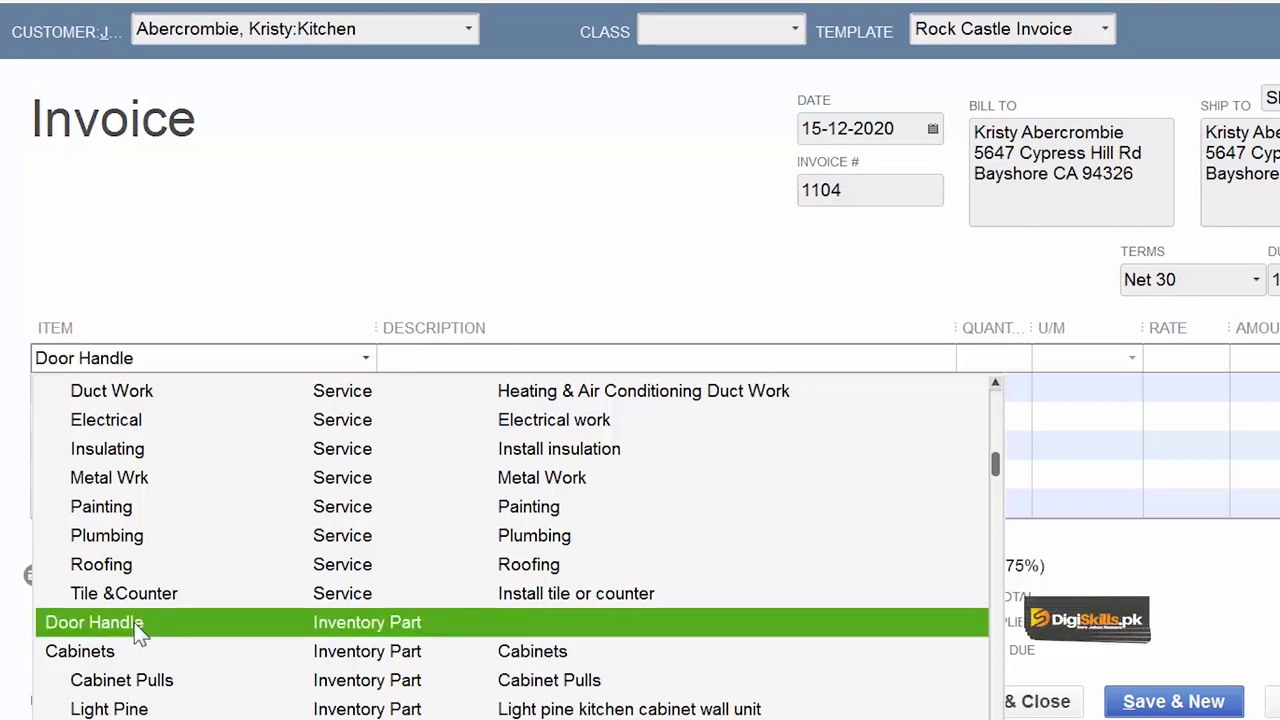
{"action": "left_click", "coordinate": [140, 634]}
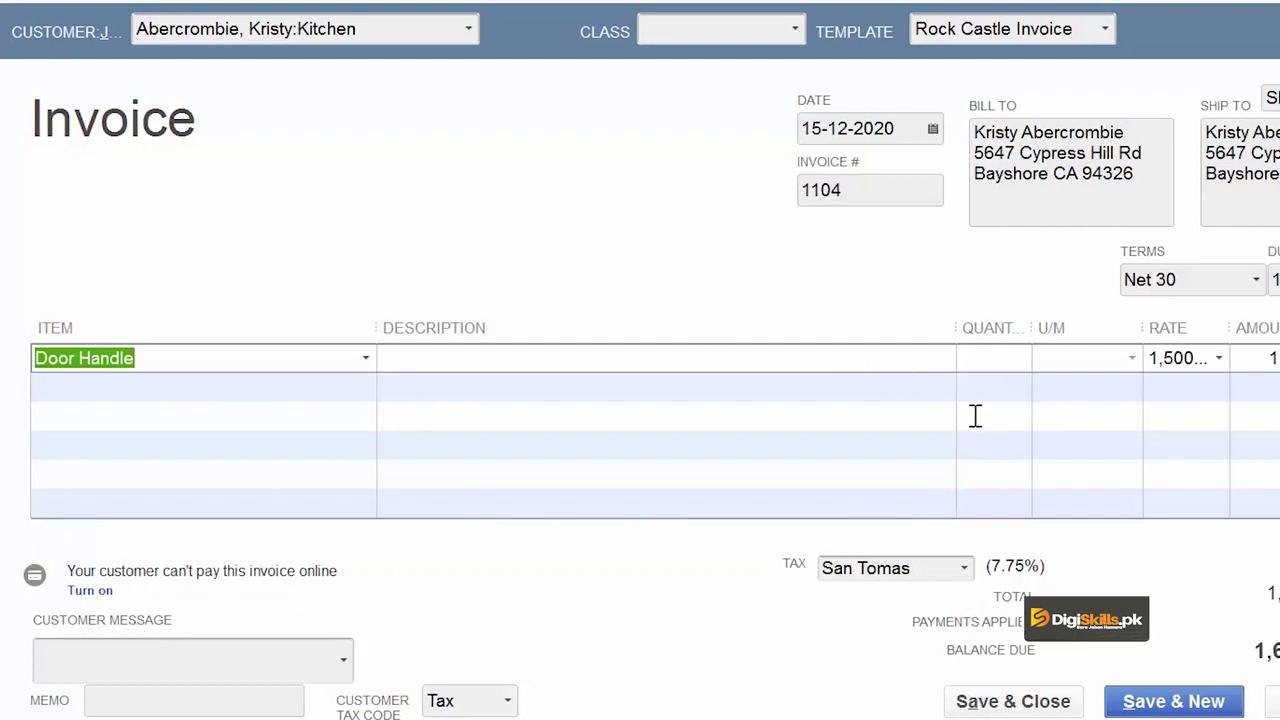
{"action": "left_click", "coordinate": [1005, 366]}
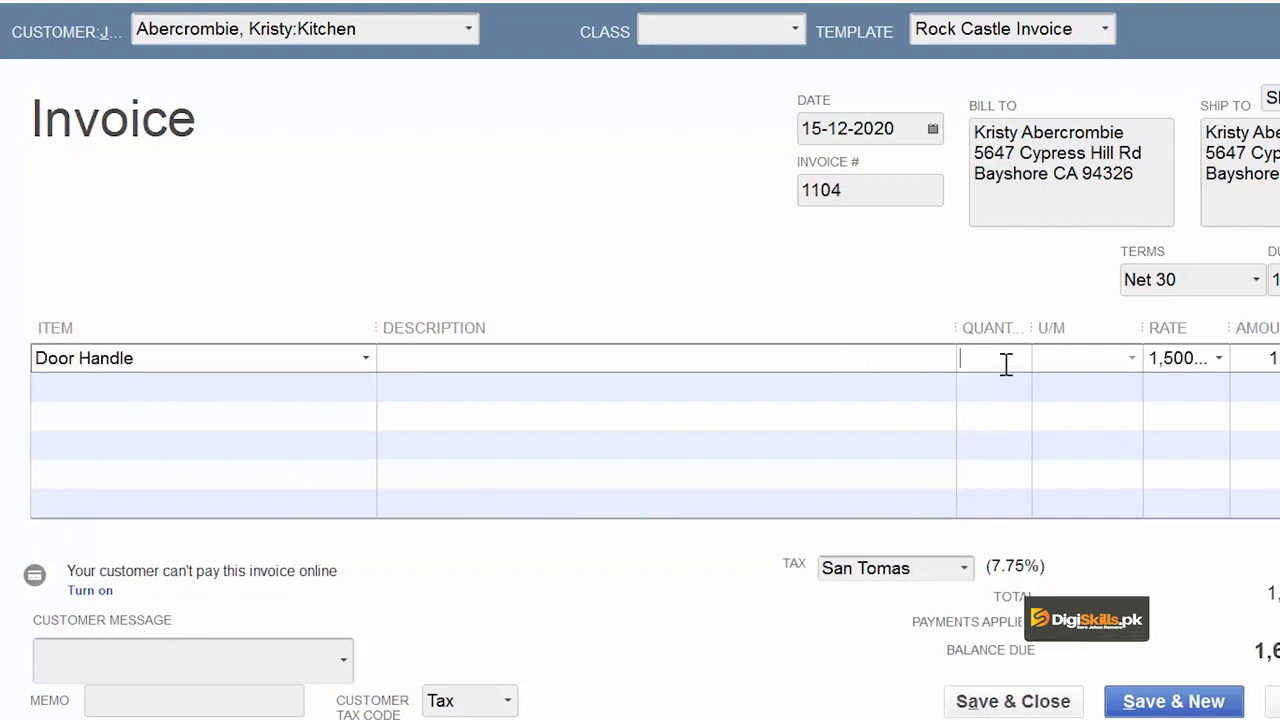
{"action": "type", "text": "20"}
{"action": "key", "text": "Tab"}
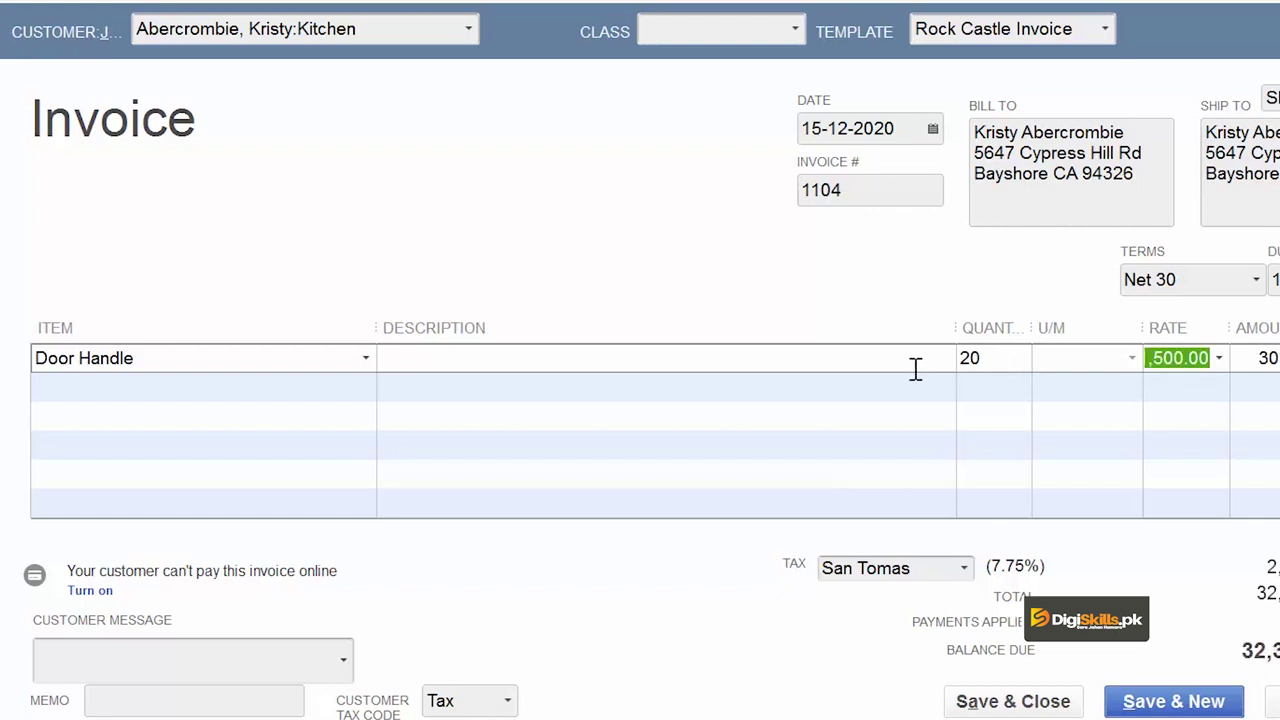
Add Cabinet Pulls from the Cabinets items on the second invoice line with a quantity of 40.
{"action": "left_click", "coordinate": [138, 385]}
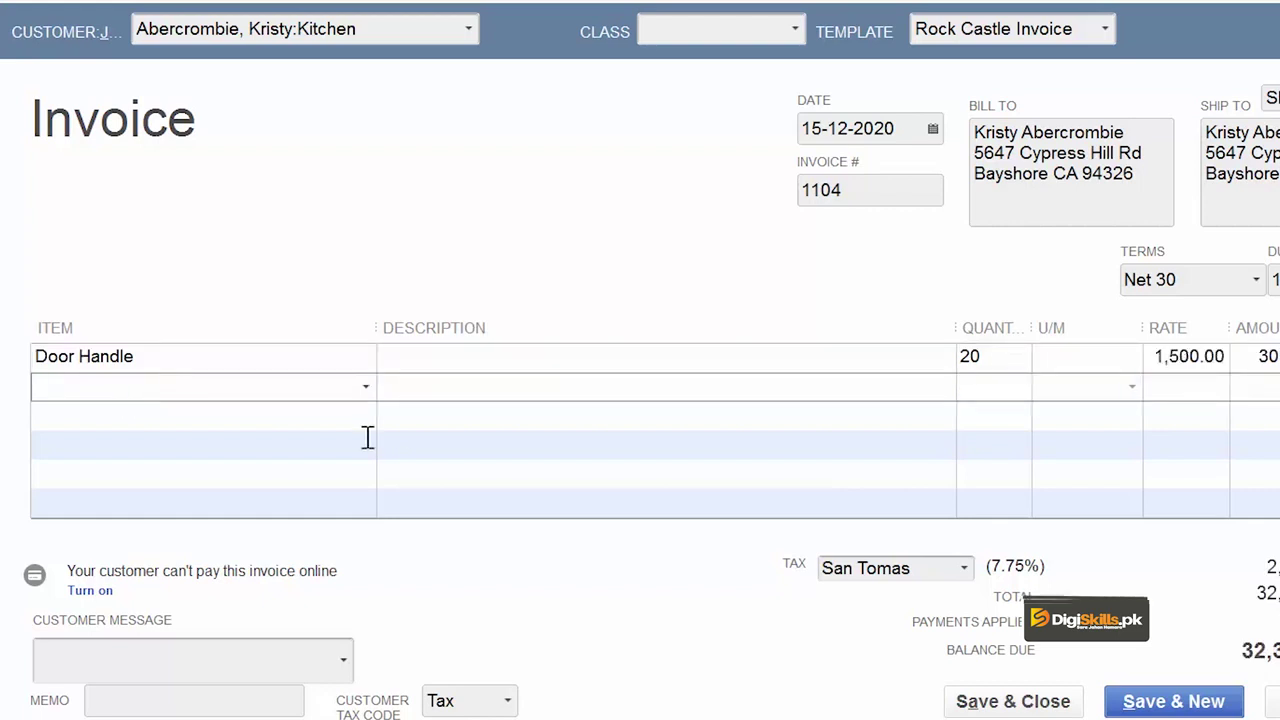
{"action": "left_click", "coordinate": [366, 389]}
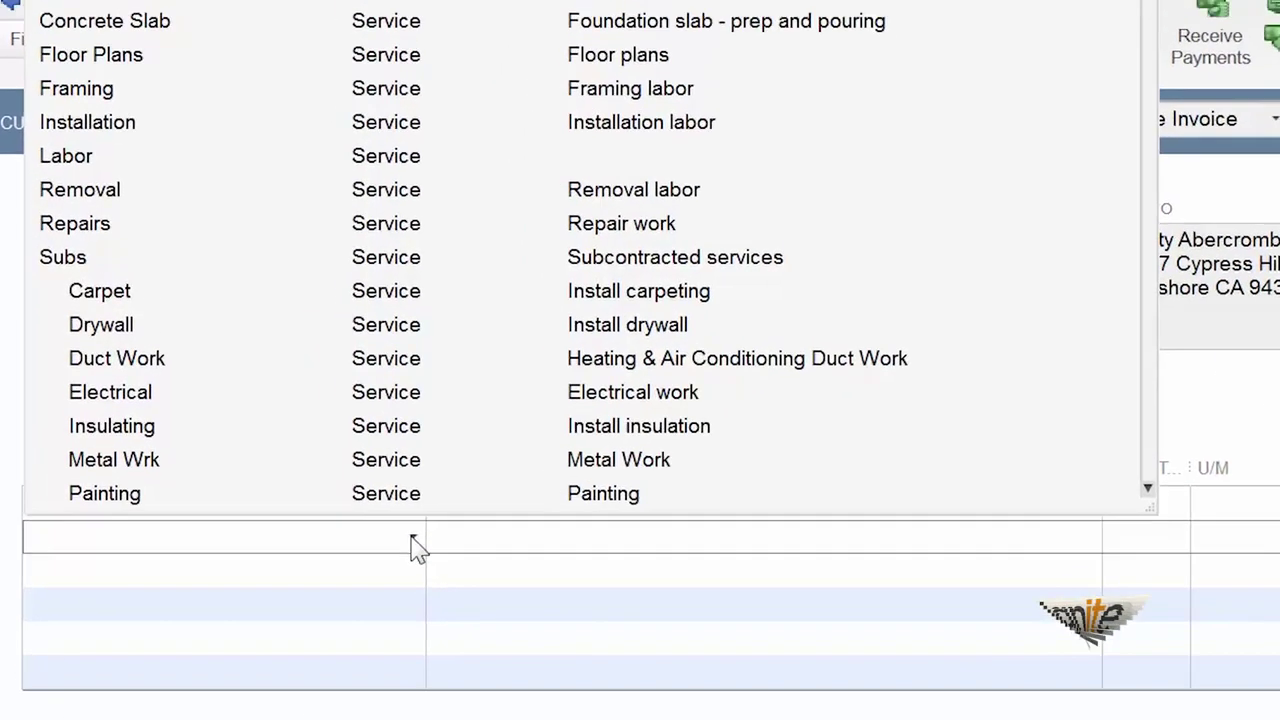
{"action": "scroll", "coordinate": [423, 282], "scroll_direction": "down", "scroll_amount": 5}
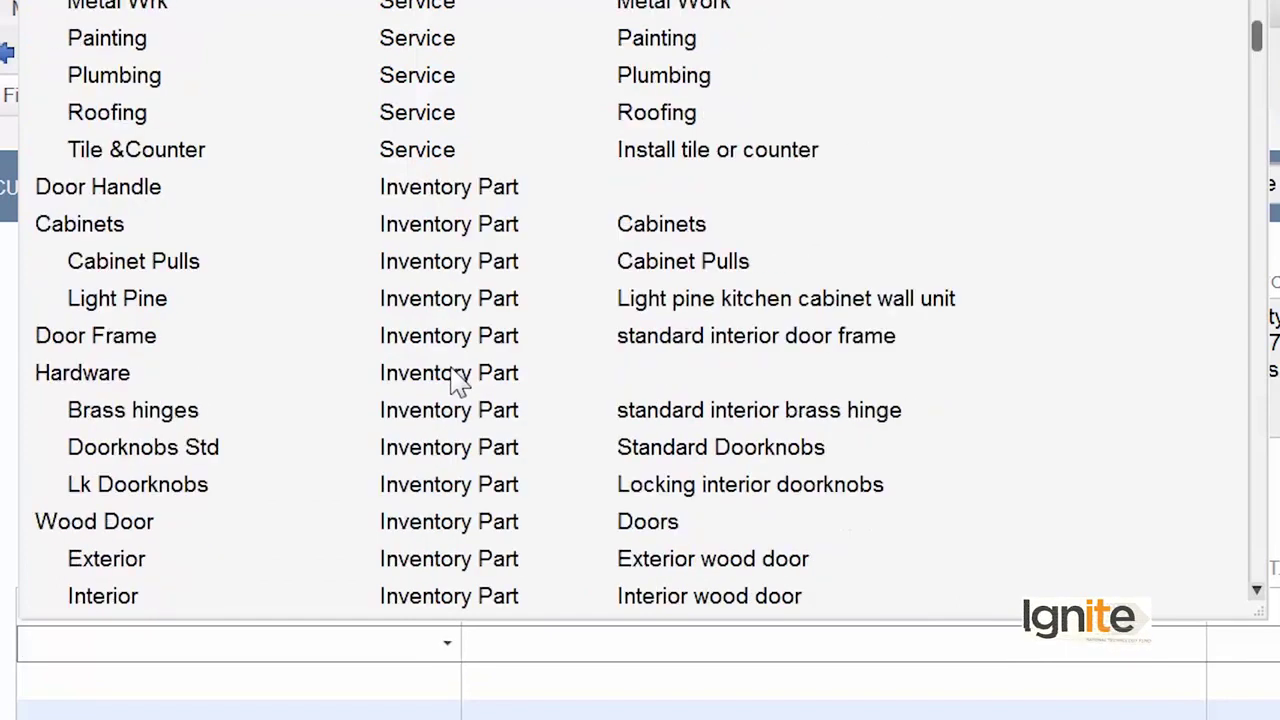
{"action": "left_click", "coordinate": [140, 262]}
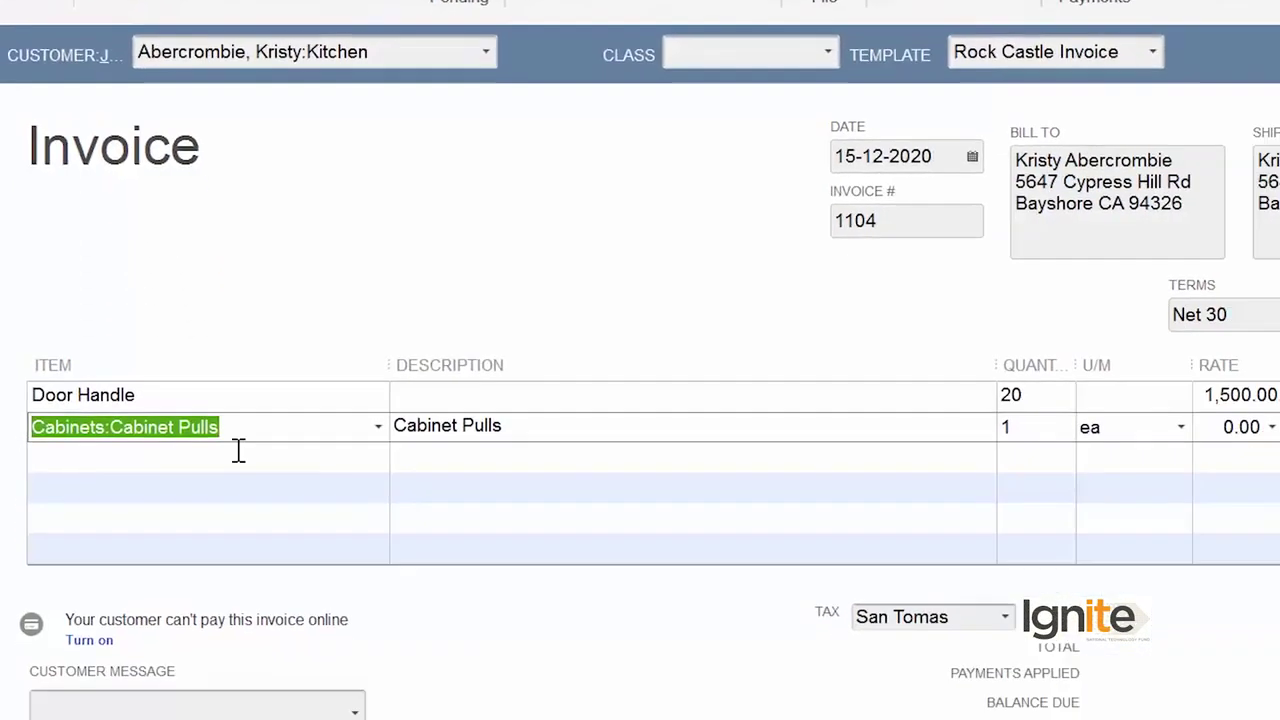
{"action": "left_click", "coordinate": [984, 384]}
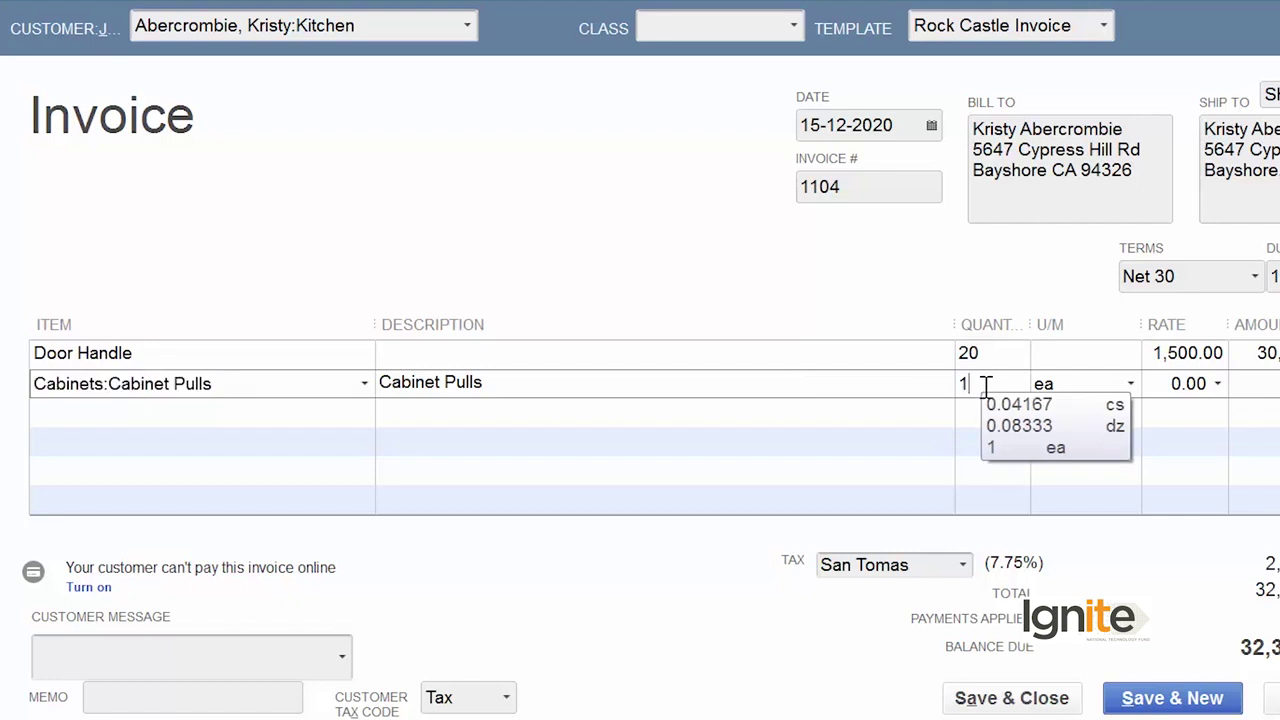
{"action": "key", "text": "BackSpace"}
{"action": "type", "text": "40"}
{"action": "key", "text": "Tab"}
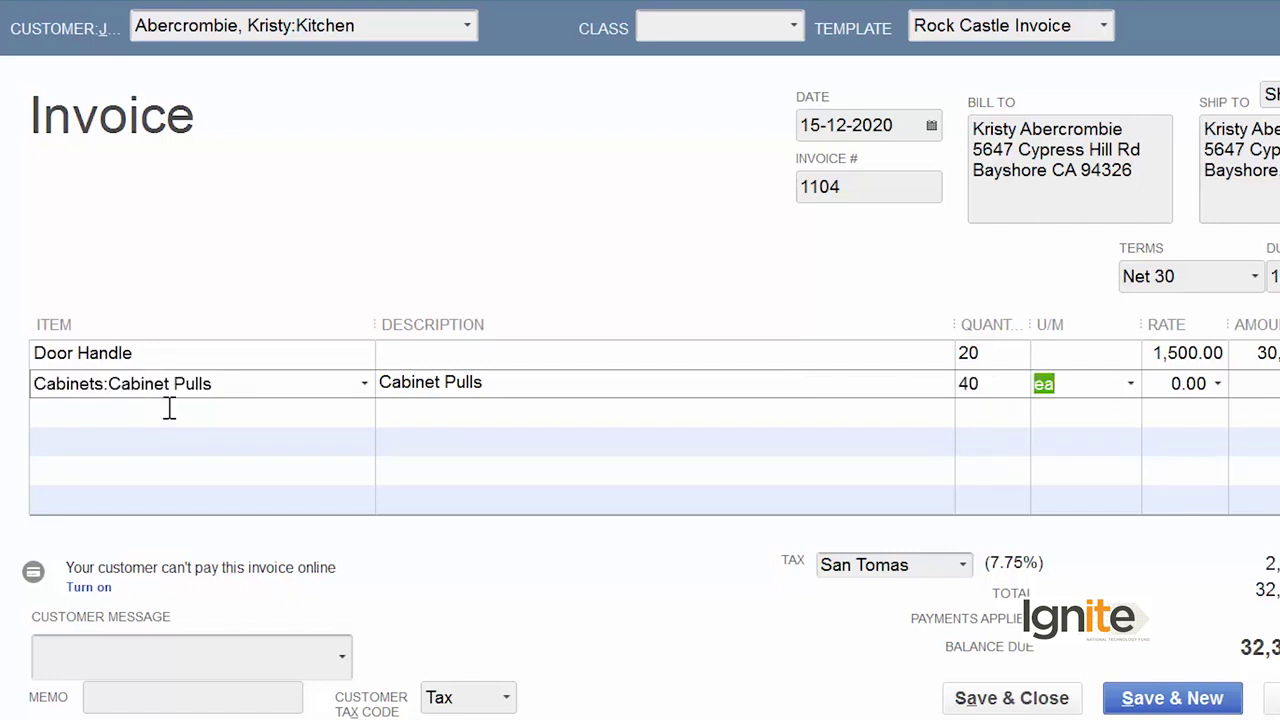
Add Brass hinges from the Hardware items on the third invoice line with a quantity of 2.
{"action": "left_click", "coordinate": [169, 408]}
{"action": "left_click", "coordinate": [365, 414]}
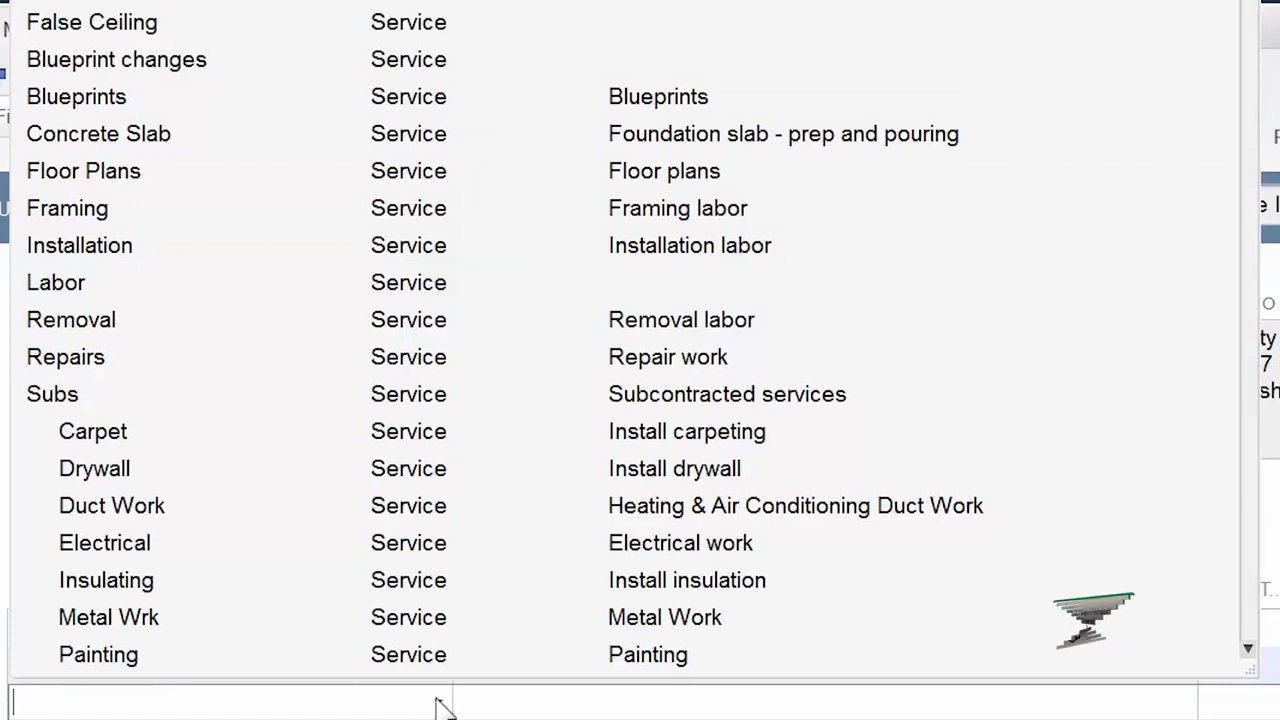
{"action": "scroll", "coordinate": [440, 705], "scroll_direction": "down", "scroll_amount": 6}
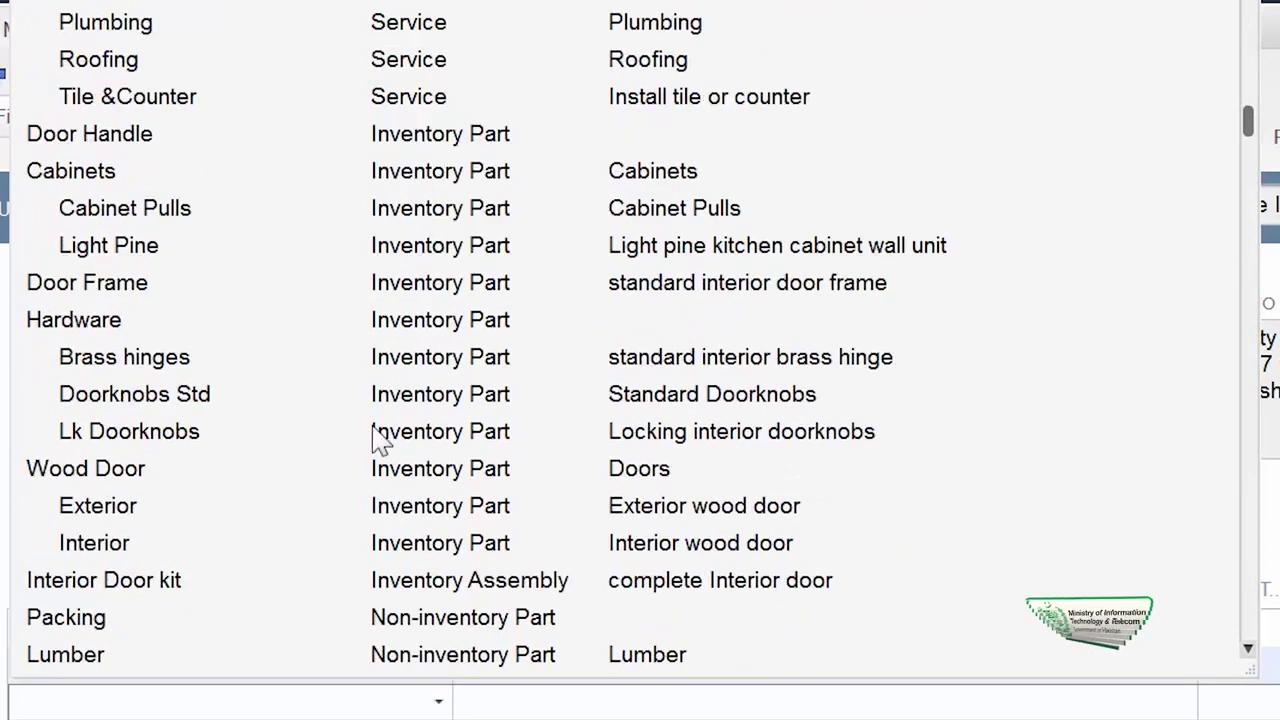
{"action": "left_click", "coordinate": [449, 372]}
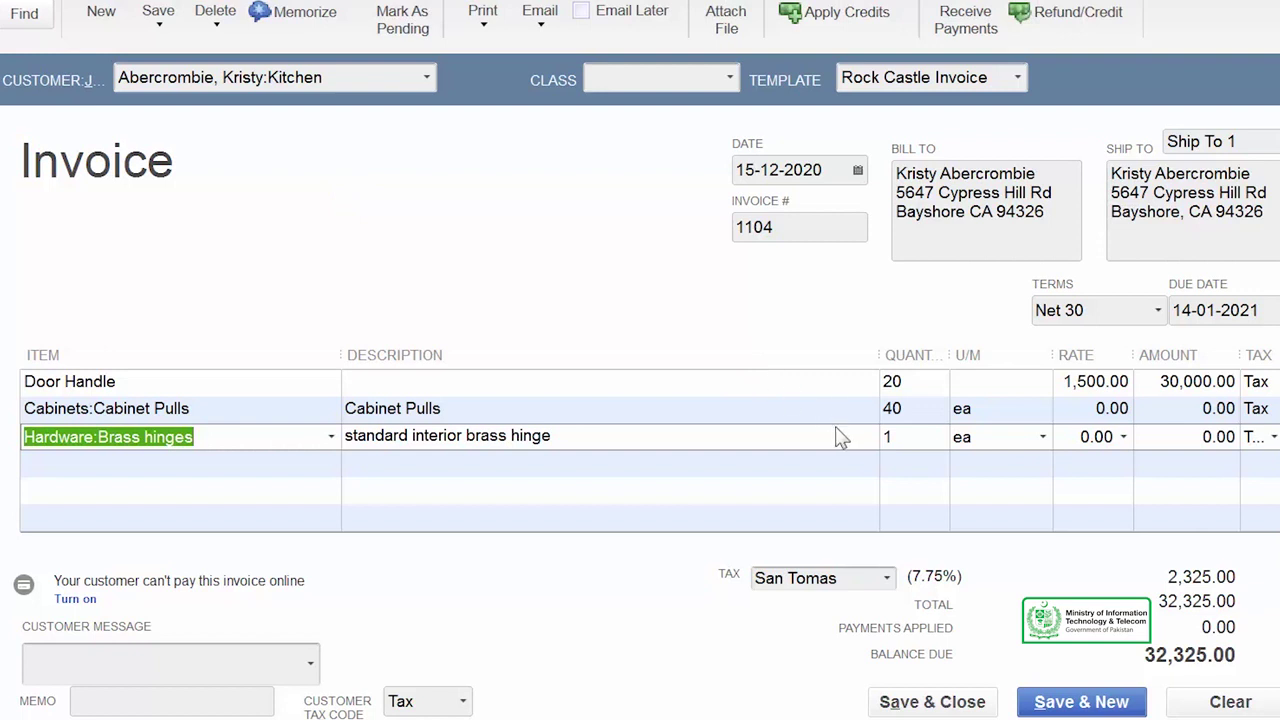
{"action": "left_click", "coordinate": [900, 438]}
{"action": "type", "text": "2 ea"}
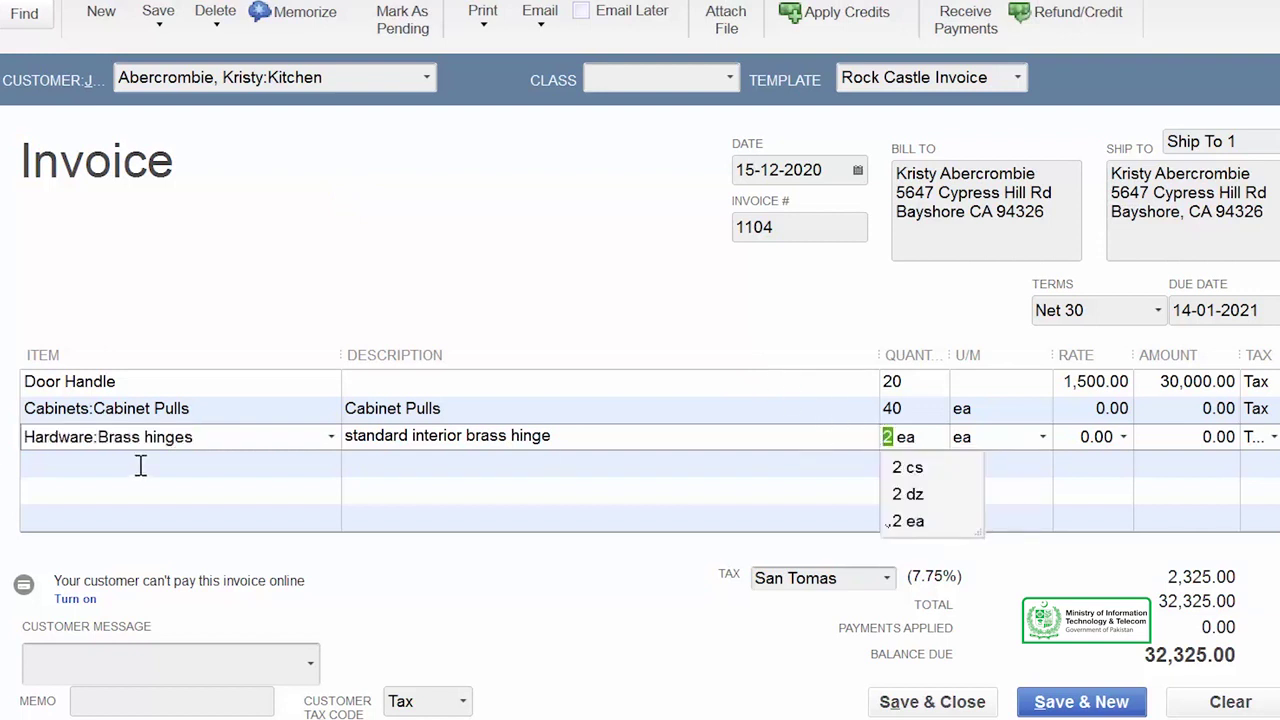
{"action": "key", "text": "Tab"}
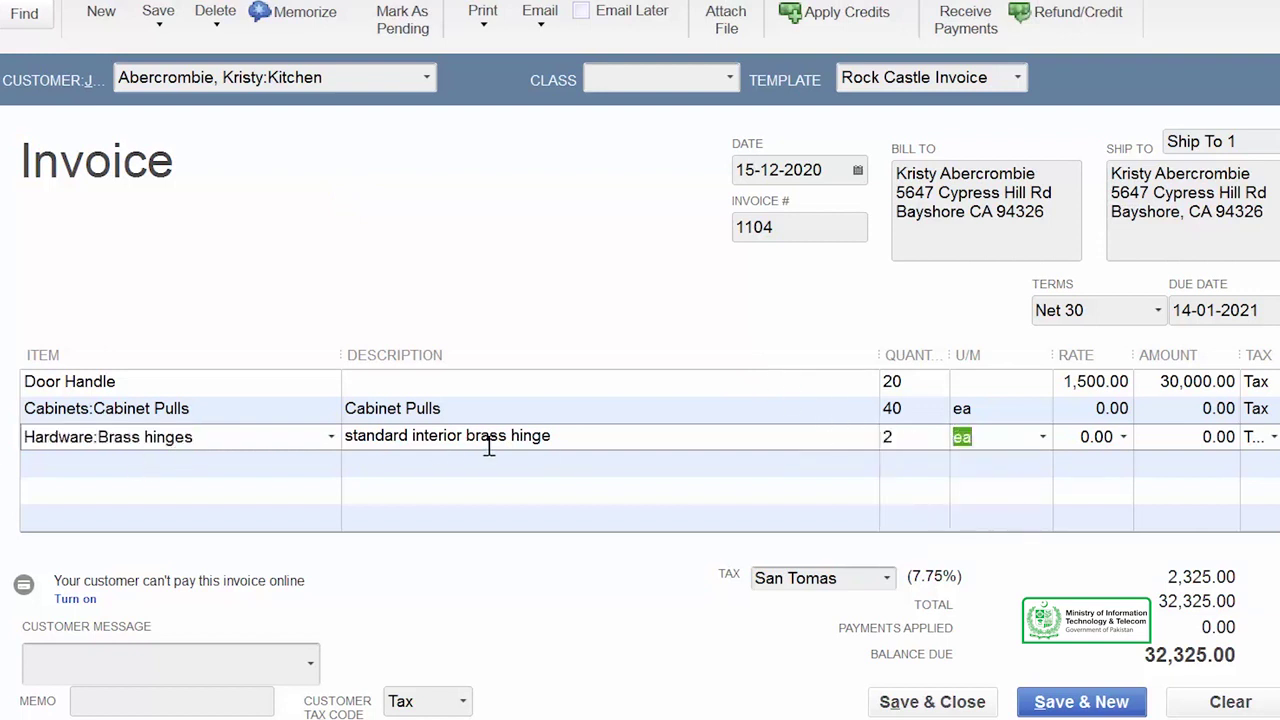
Set the rate of the Brass hinges line to 1000.
{"action": "left_click", "coordinate": [1081, 437]}
{"action": "key", "text": "Delete"}
{"action": "key", "text": "Delete"}
{"action": "key", "text": "Delete"}
{"action": "key", "text": "Delete"}
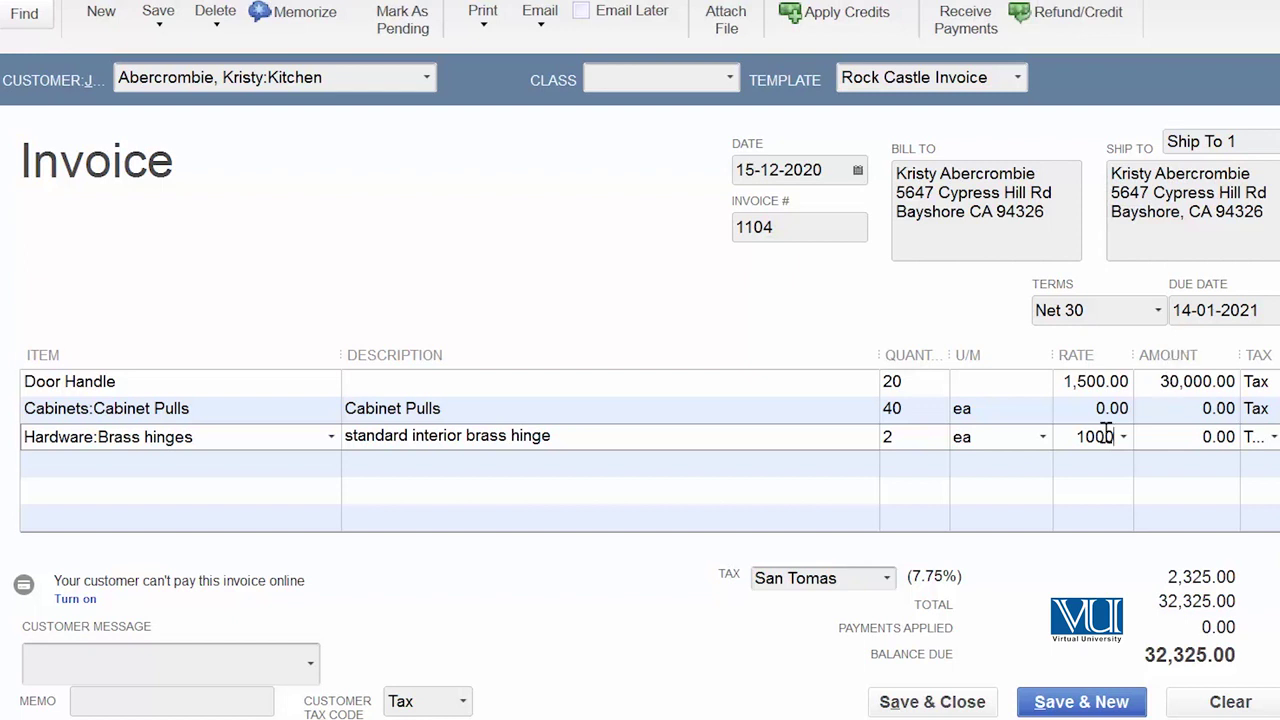
Set the Cabinet Pulls rate to 50 and the Brass hinges quantity to 20.
{"action": "double_click", "coordinate": [1092, 405]}
{"action": "type", "text": "50"}
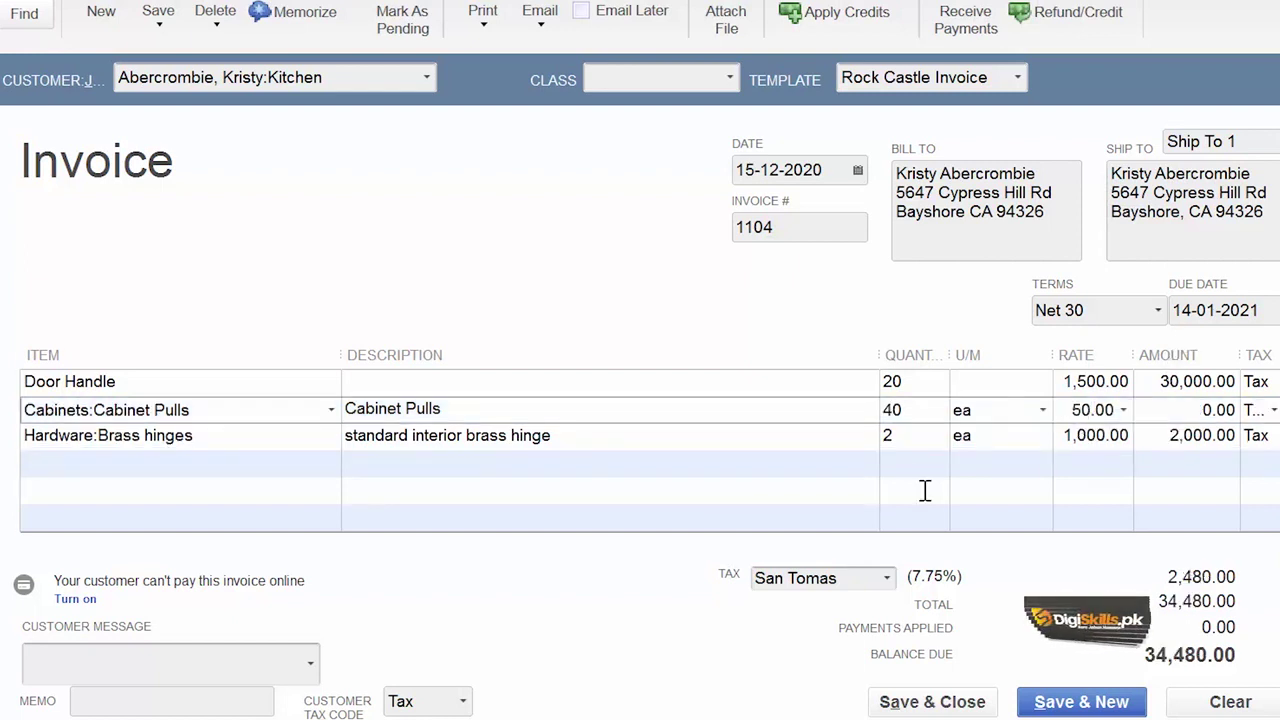
{"action": "left_click", "coordinate": [921, 440]}
{"action": "type", "text": "0"}
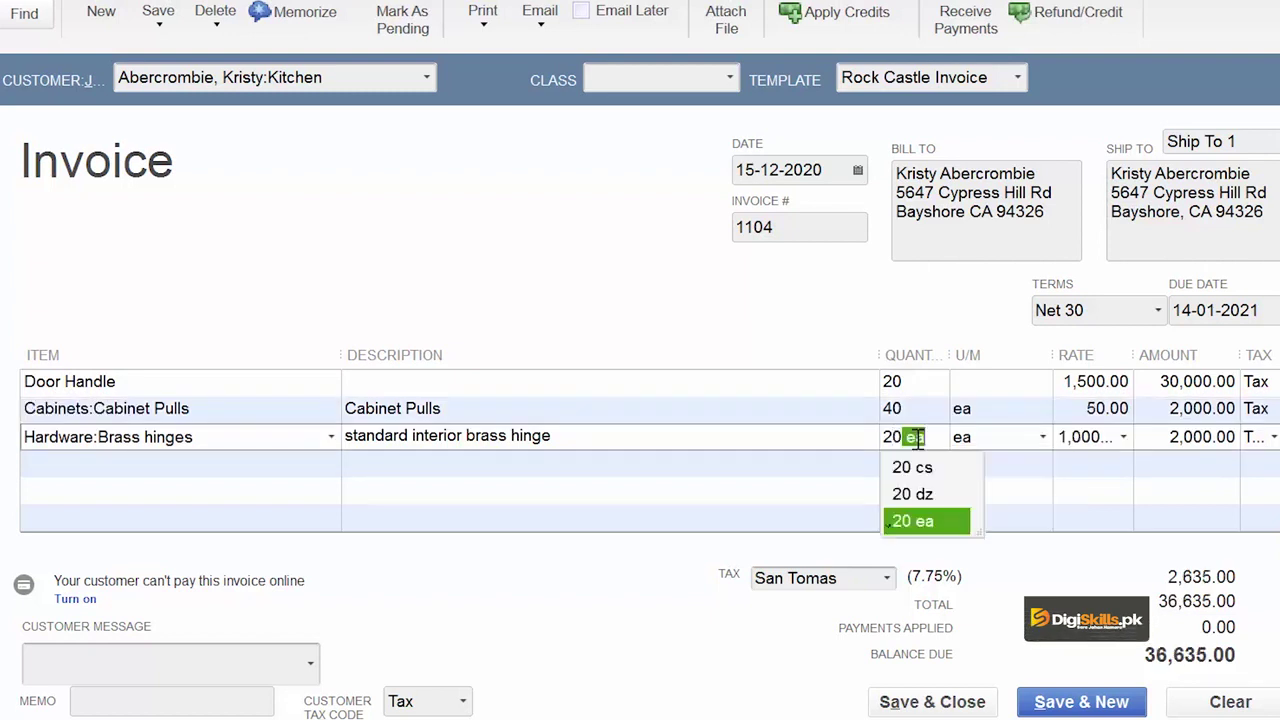
Add the Subtotal item on the fourth invoice line, directly below the three inventory parts.
{"action": "left_click", "coordinate": [337, 466]}
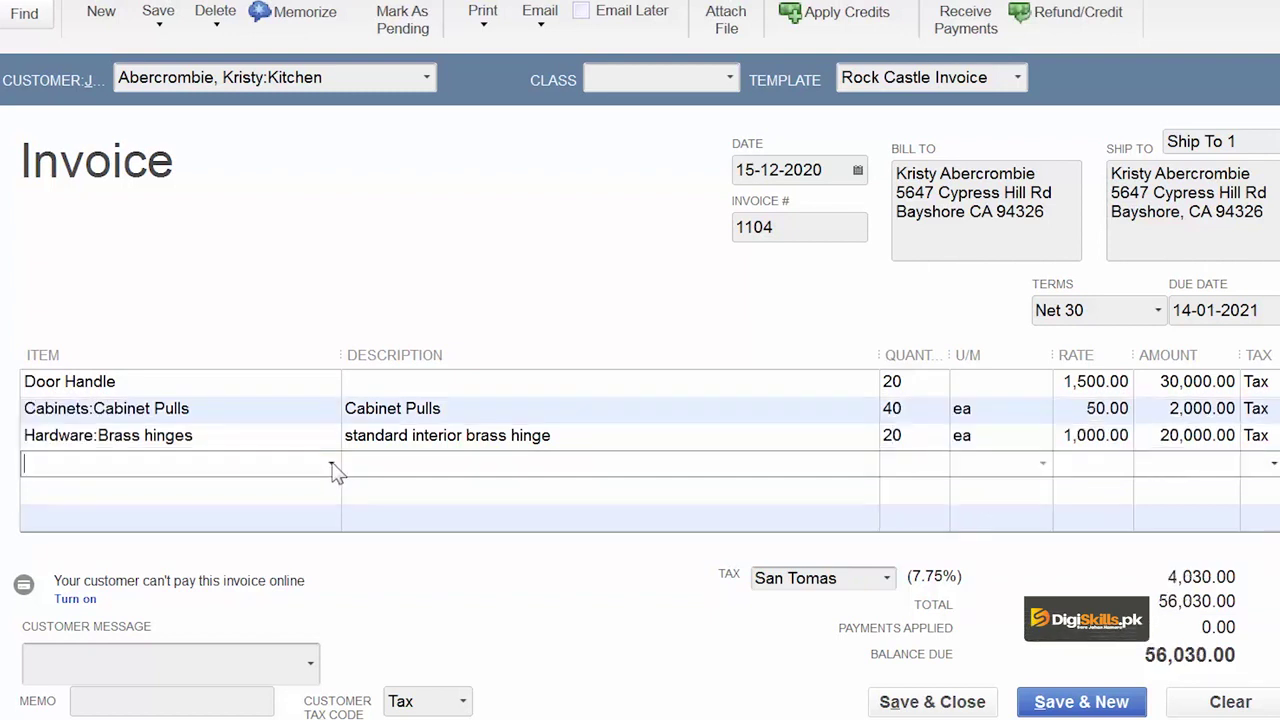
{"action": "left_click", "coordinate": [331, 464]}
{"action": "scroll", "coordinate": [345, 428], "scroll_direction": "down", "scroll_amount": 15}
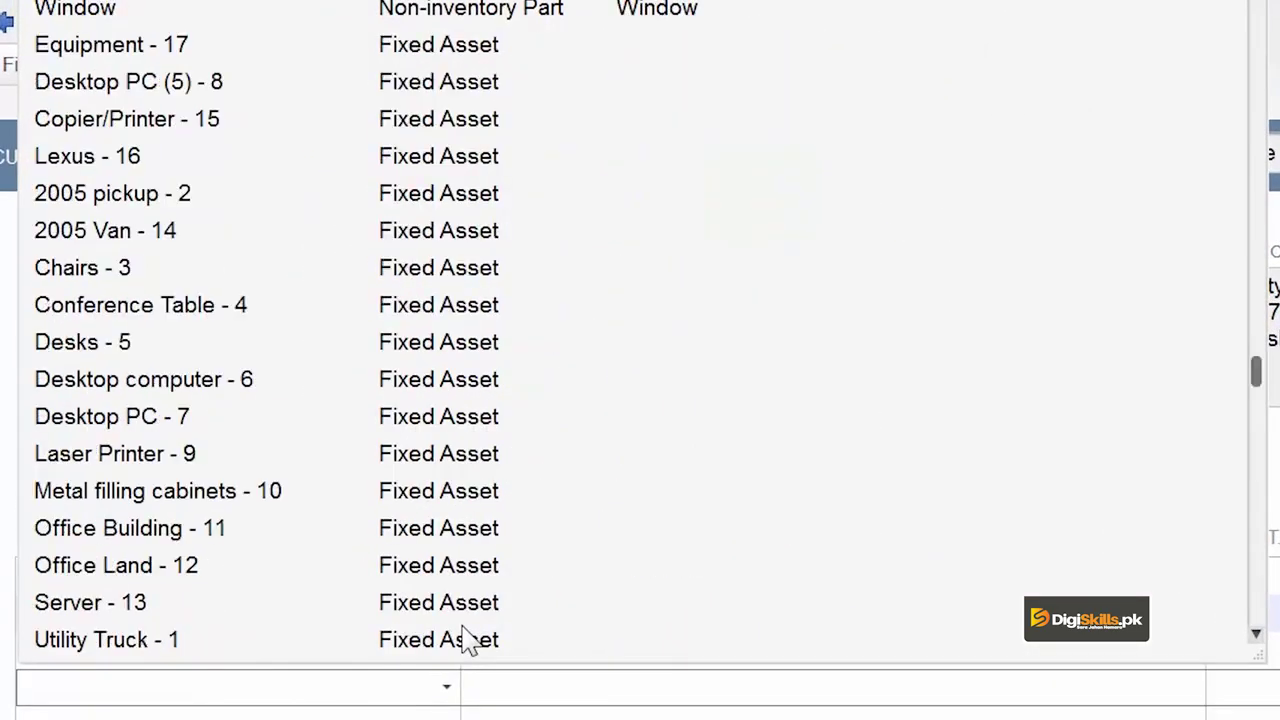
{"action": "scroll", "coordinate": [468, 640], "scroll_direction": "down", "scroll_amount": 5}
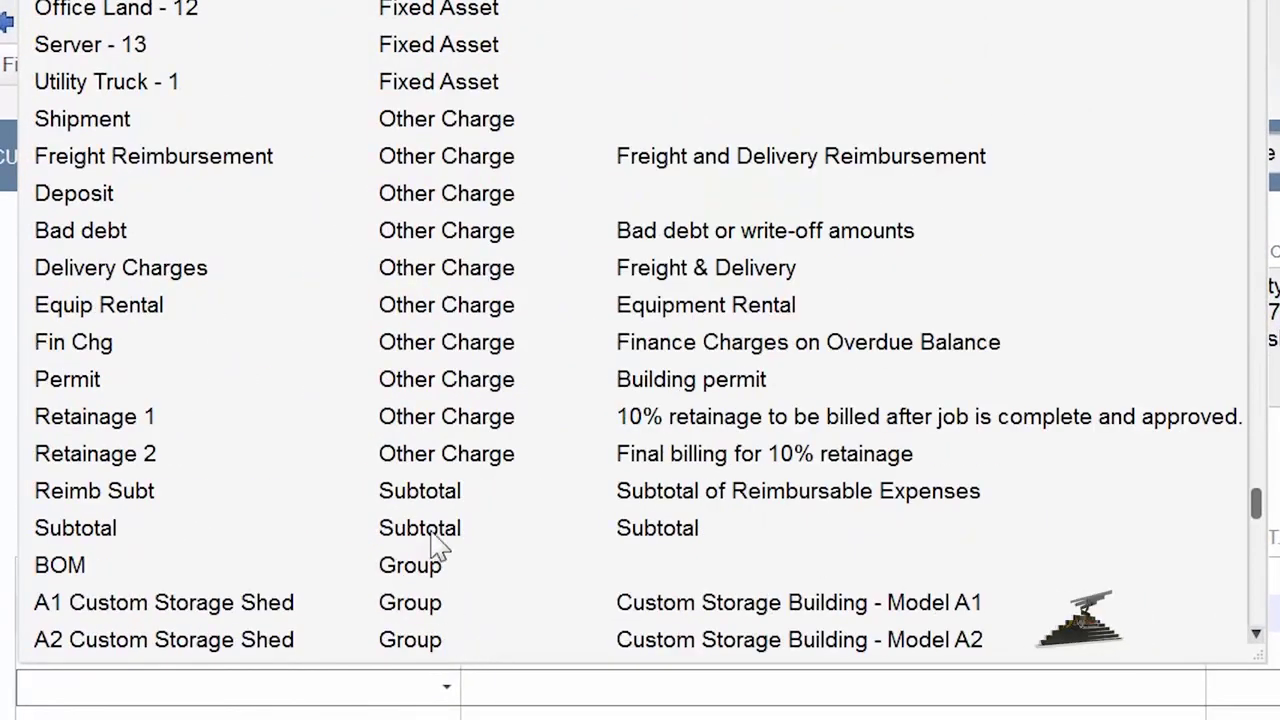
{"action": "left_click", "coordinate": [430, 532]}
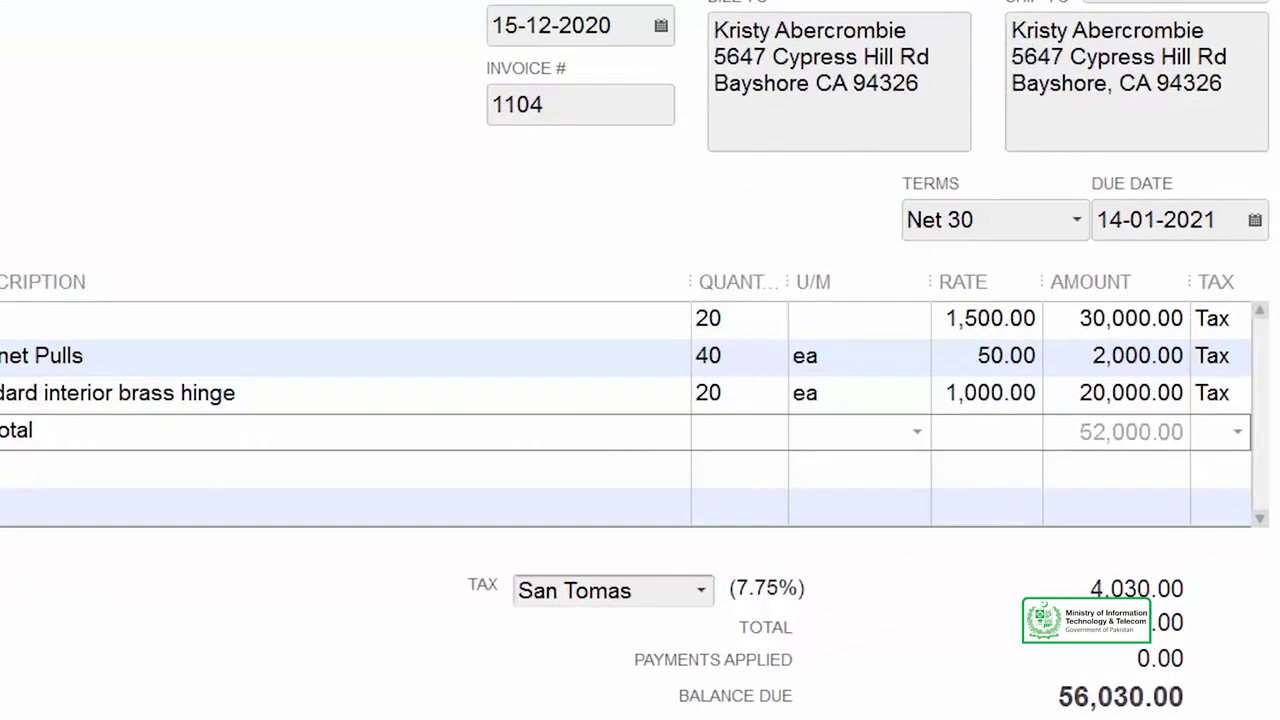
Add the Framing service item below the subtotal line with a quantity of 100.
{"action": "left_click", "coordinate": [258, 485]}
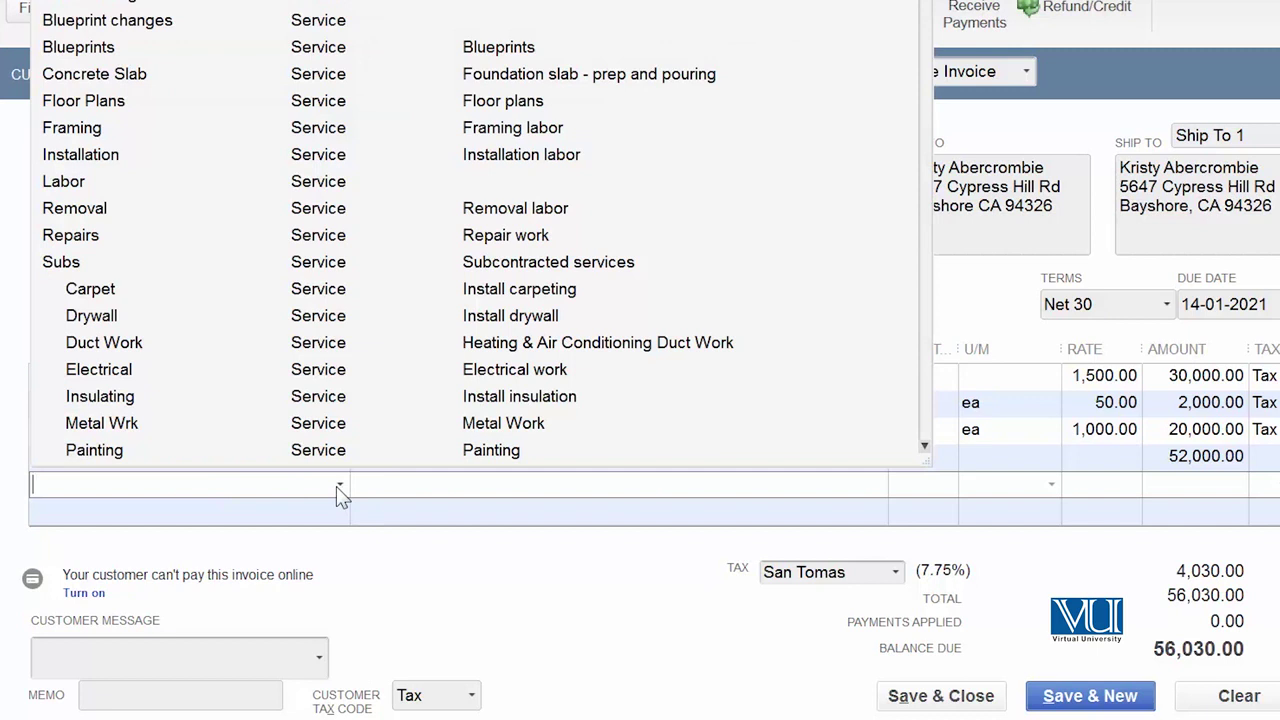
{"action": "left_click", "coordinate": [104, 124]}
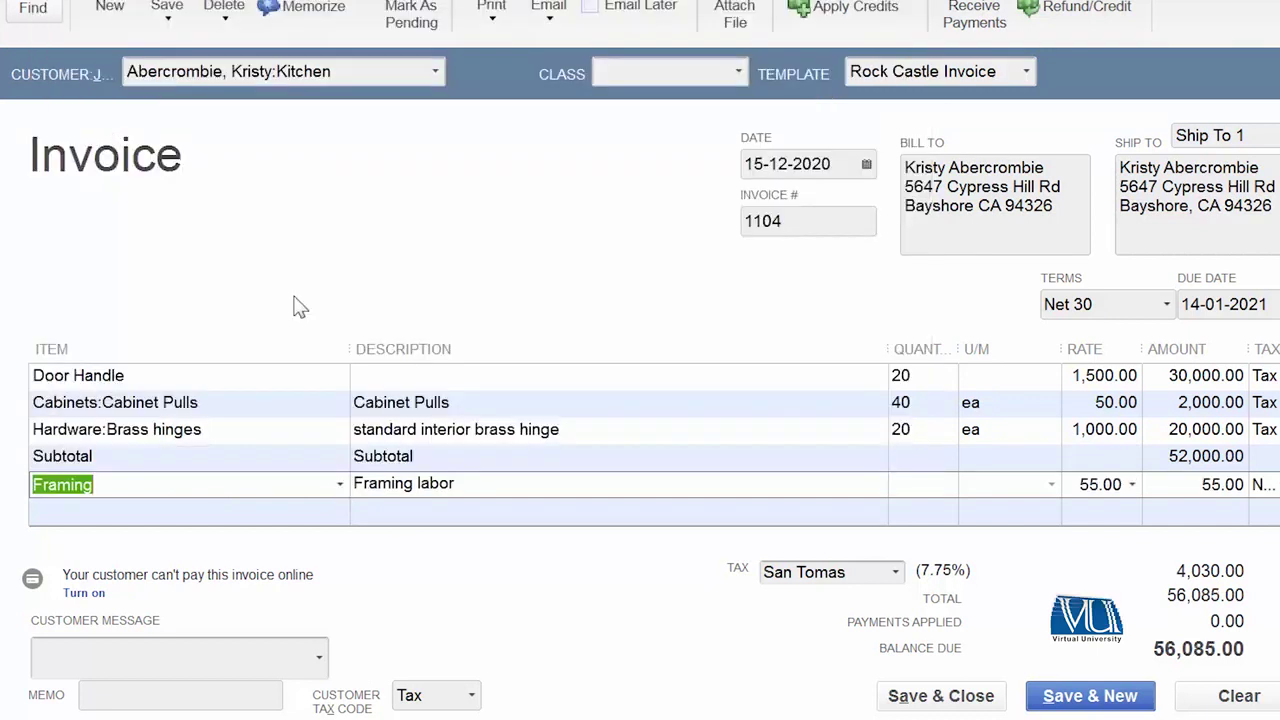
{"action": "left_click", "coordinate": [921, 484]}
{"action": "type", "text": "100"}
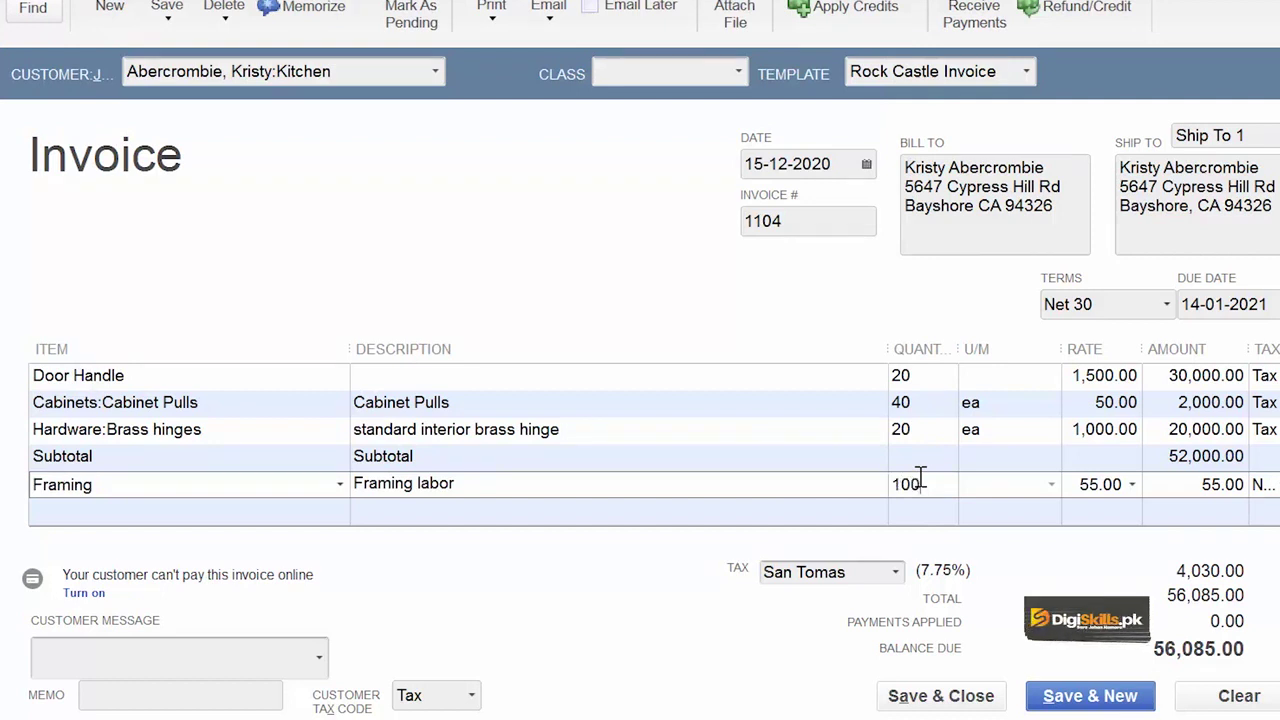
Add the Installation service item below the Framing line with a quantity of 20.
{"action": "left_click", "coordinate": [127, 512]}
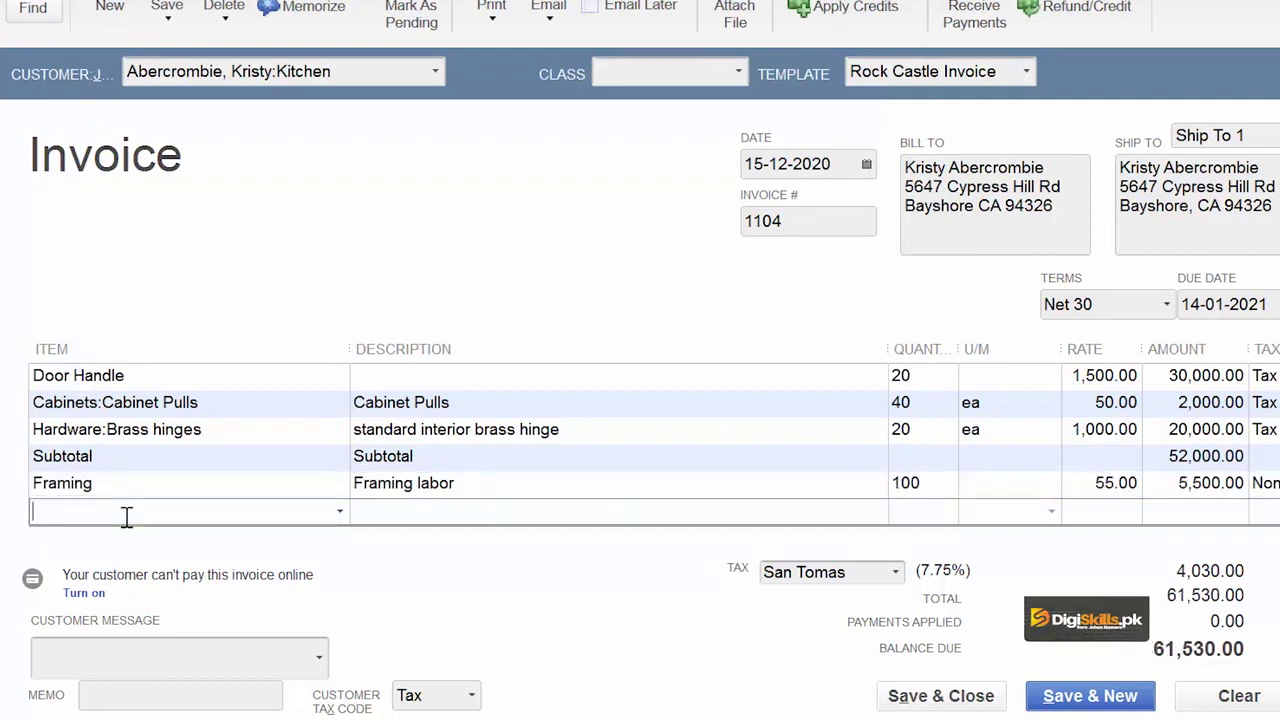
{"action": "left_click", "coordinate": [339, 512]}
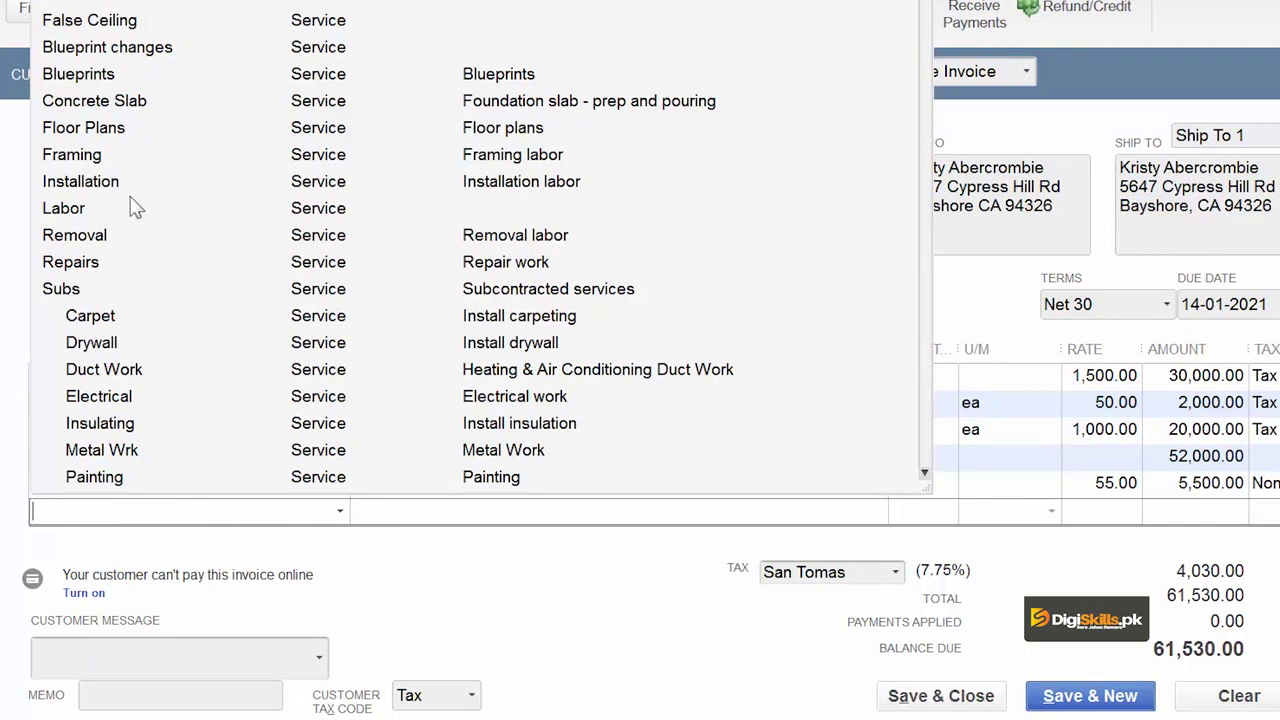
{"action": "left_click", "coordinate": [80, 181]}
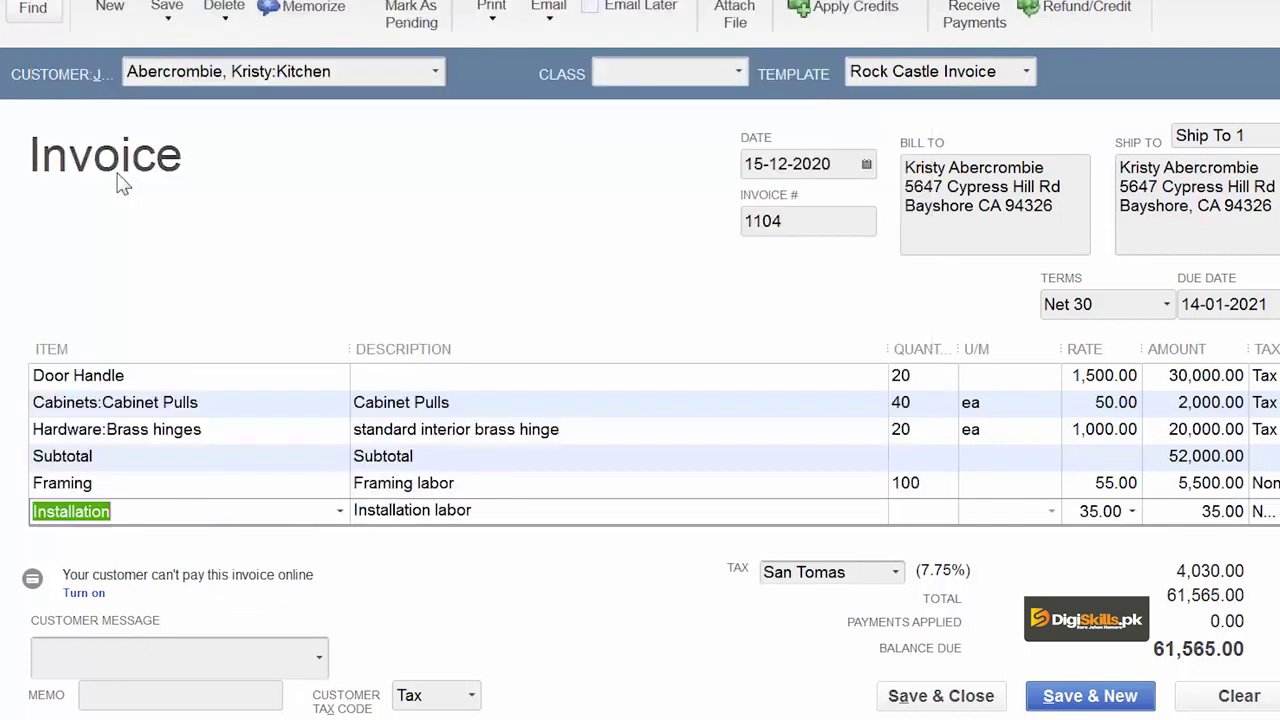
{"action": "left_click", "coordinate": [931, 515]}
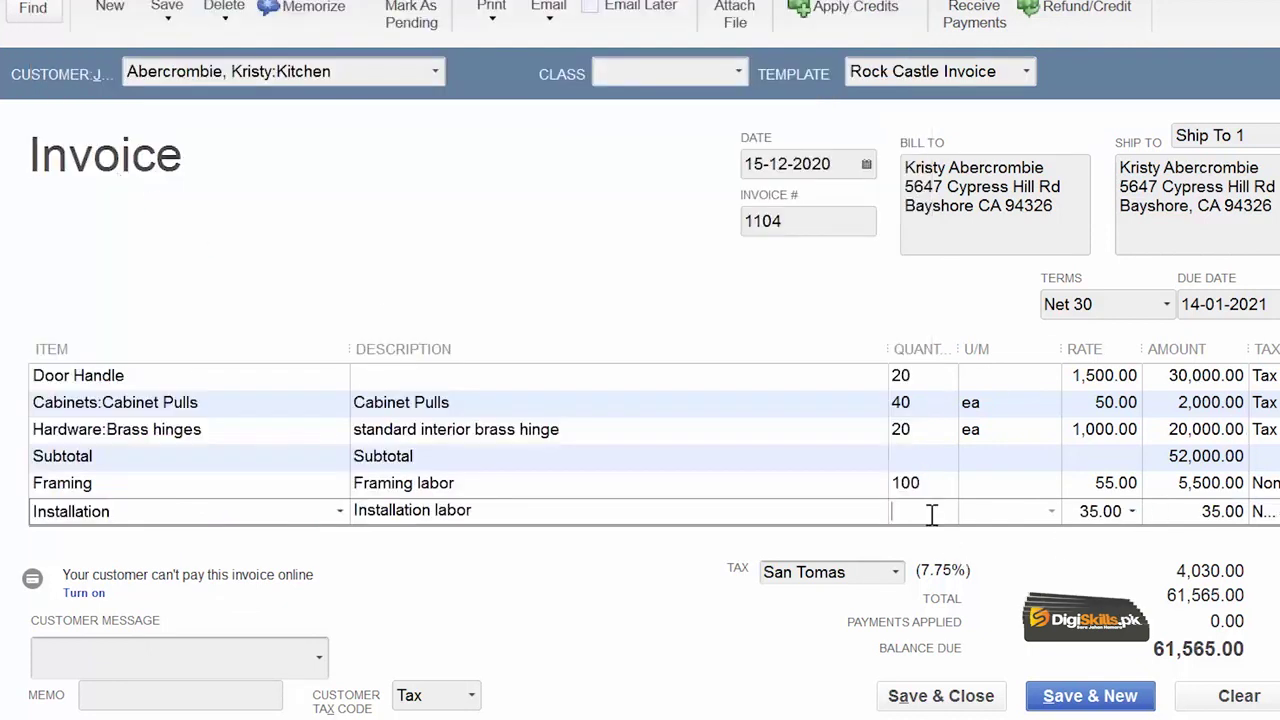
{"action": "type", "text": "20"}
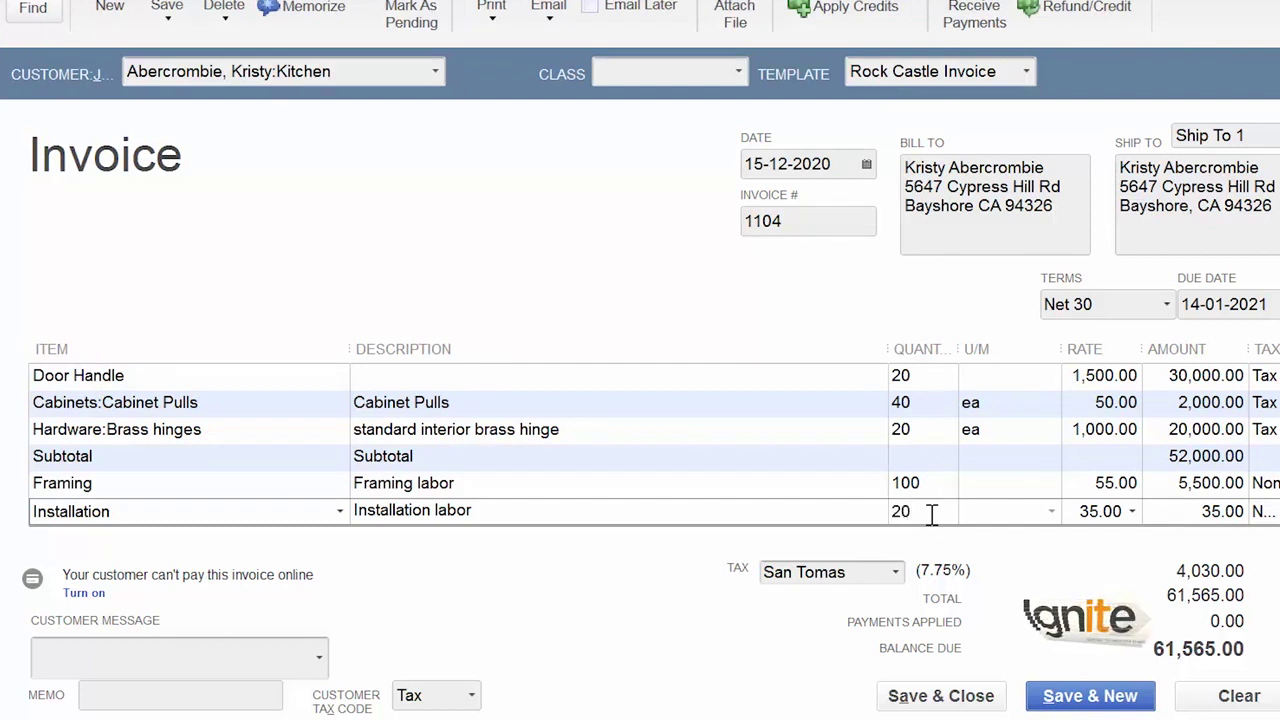
{"action": "key", "text": "Tab"}
Add a second Subtotal item below the Framing and Installation lines and review all the invoice lines.
{"action": "scroll", "coordinate": [931, 515], "scroll_direction": "down", "scroll_amount": 1}
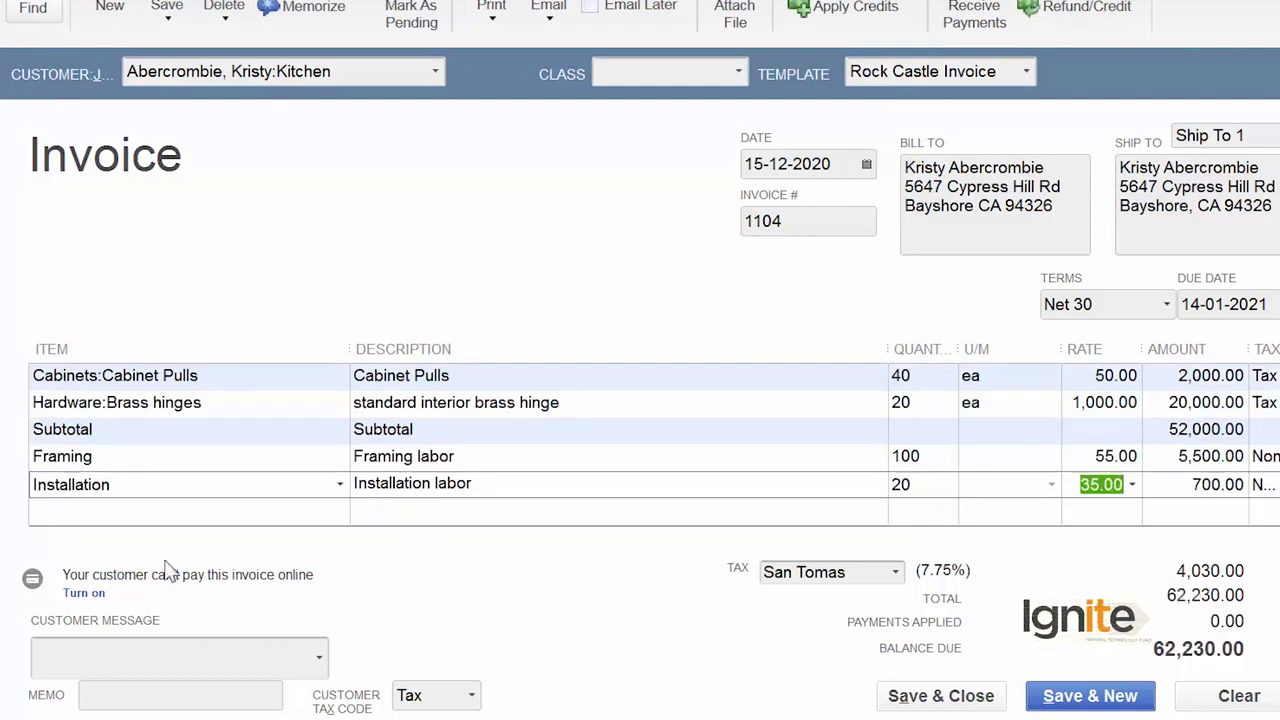
{"action": "left_click", "coordinate": [176, 509]}
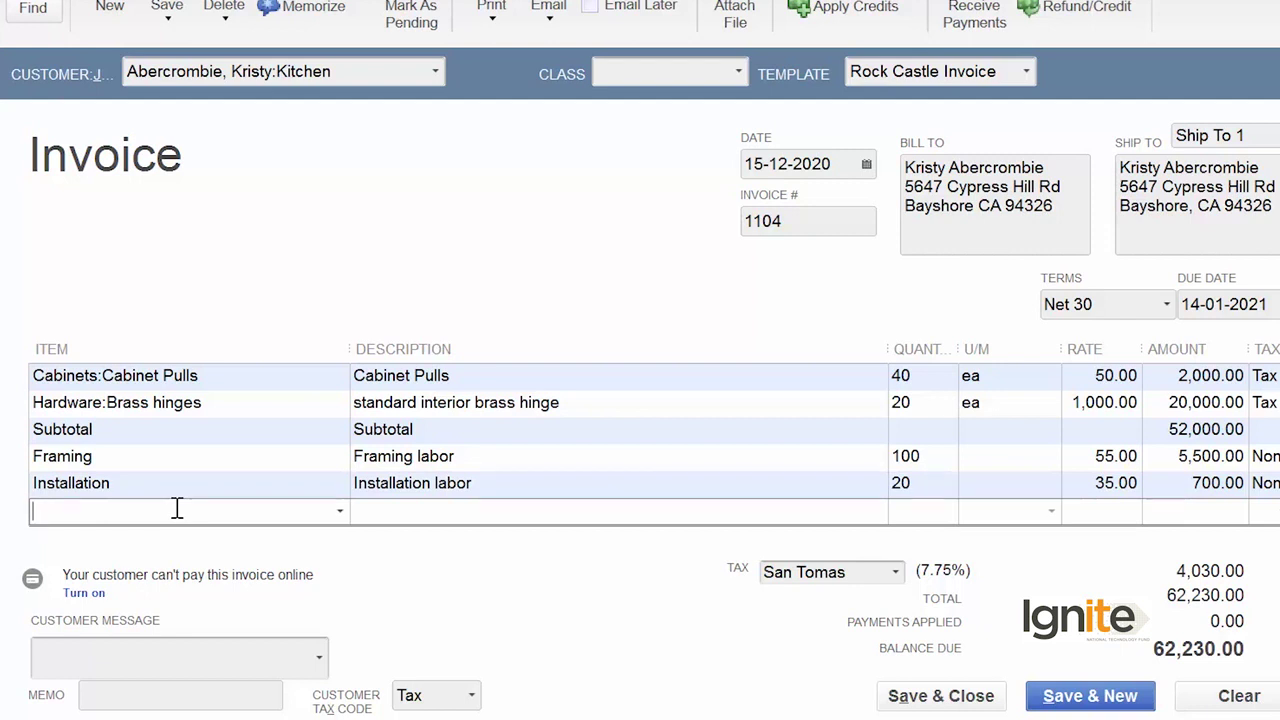
{"action": "left_click", "coordinate": [339, 513]}
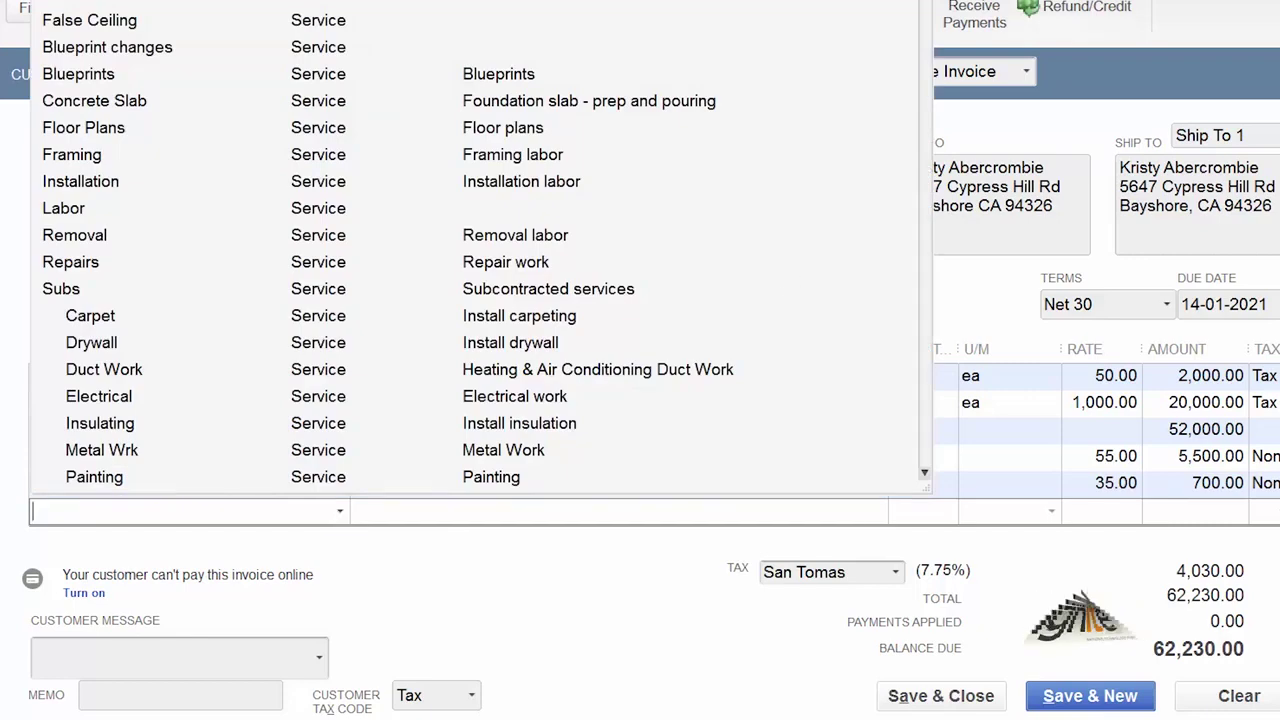
{"action": "scroll", "coordinate": [470, 250], "scroll_direction": "down", "scroll_amount": 20}
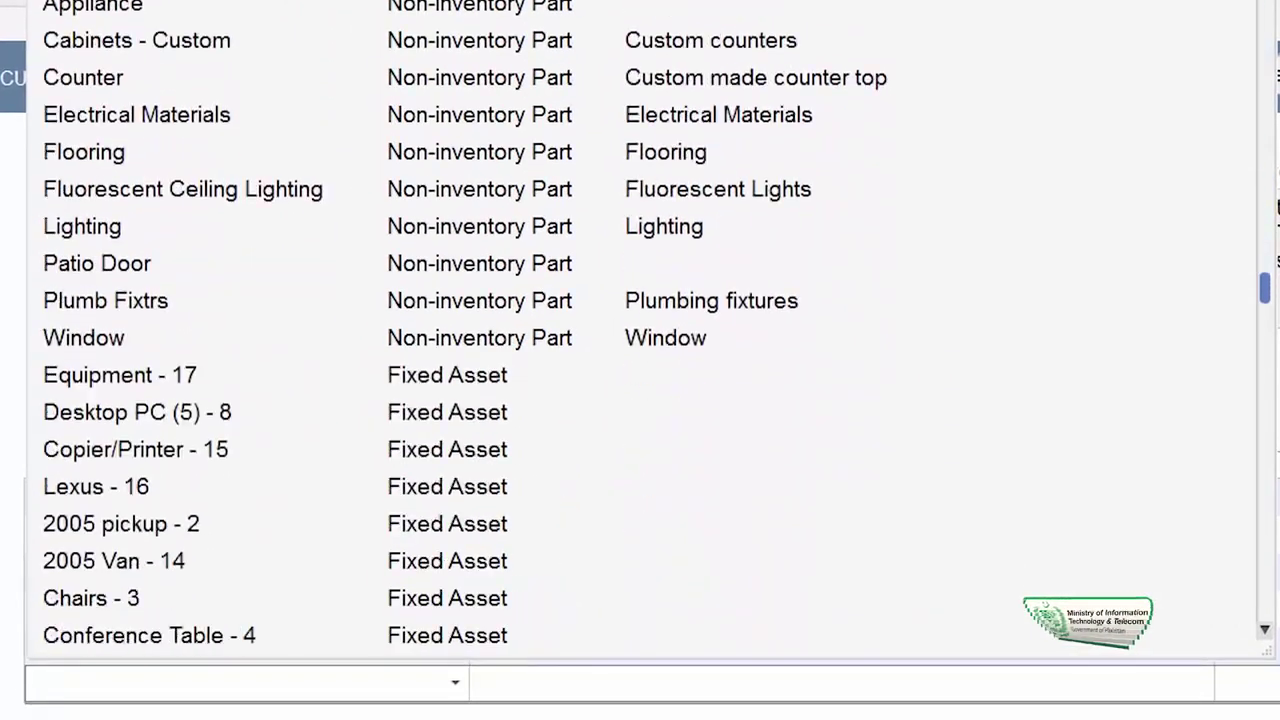
{"action": "scroll", "coordinate": [640, 330], "scroll_direction": "down", "scroll_amount": 5}
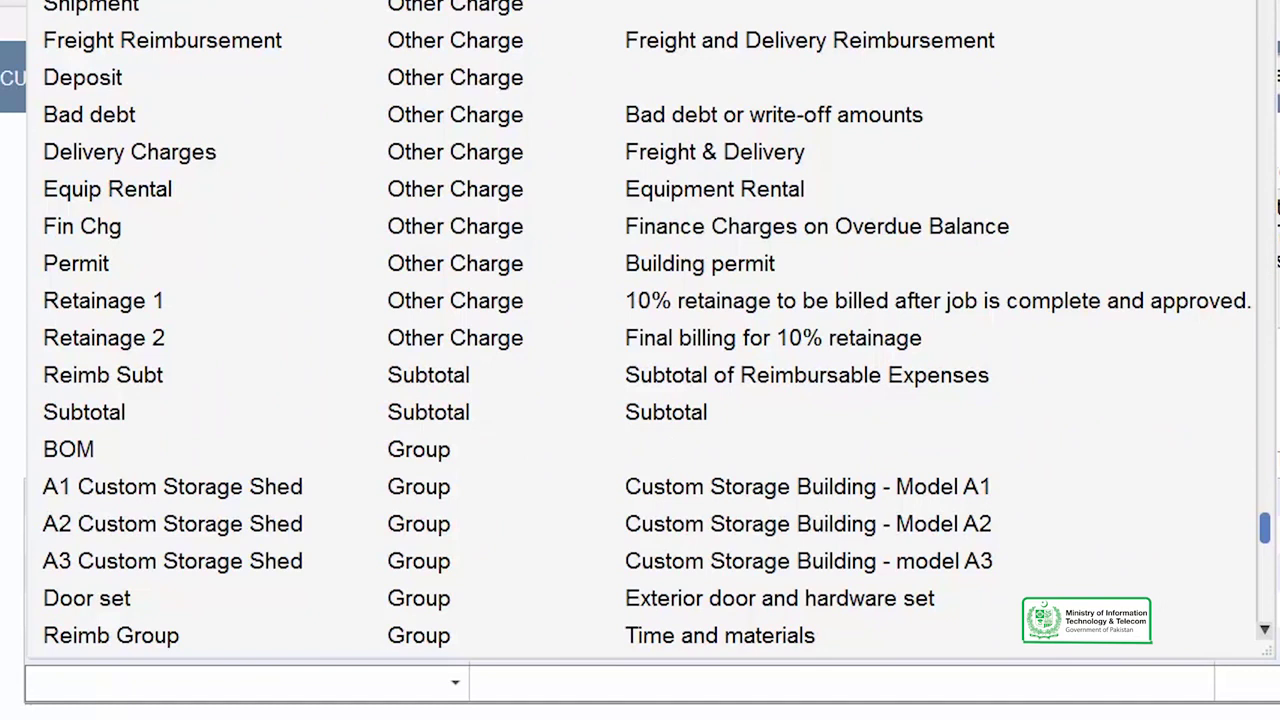
{"action": "left_click", "coordinate": [143, 417]}
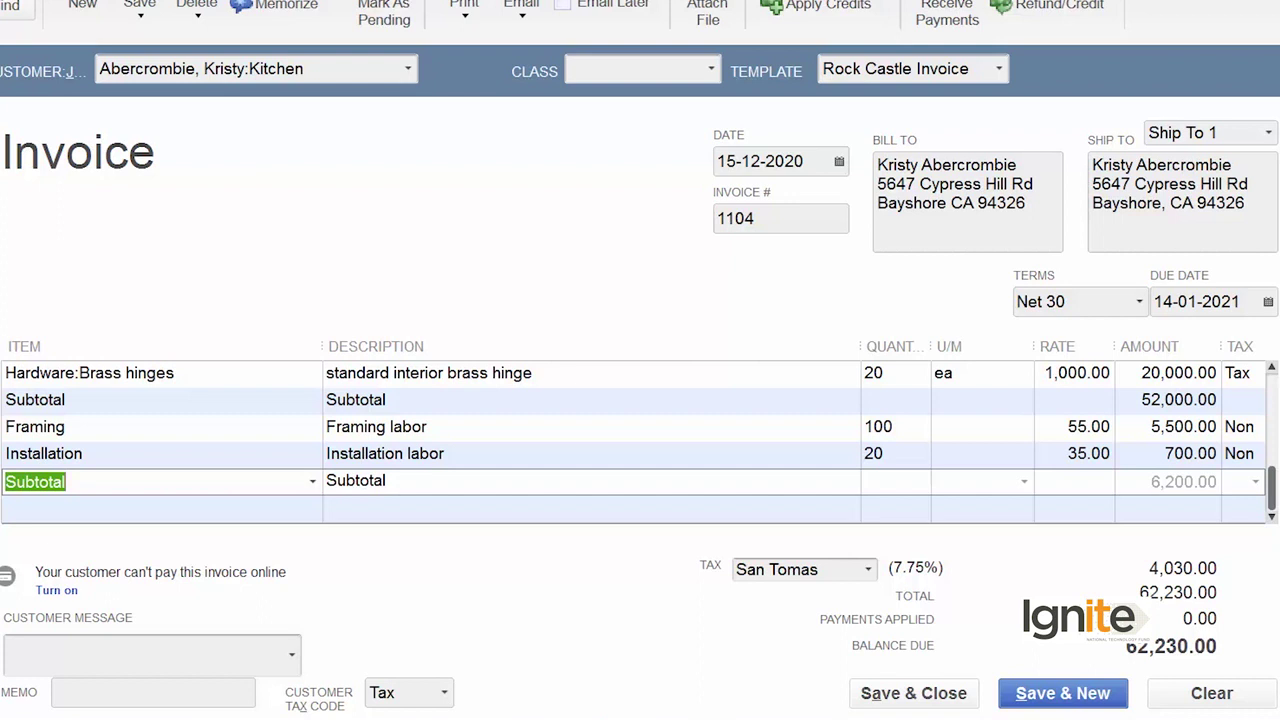
{"action": "left_click_drag", "start_coordinate": [1272, 505], "coordinate": [1271, 389]}
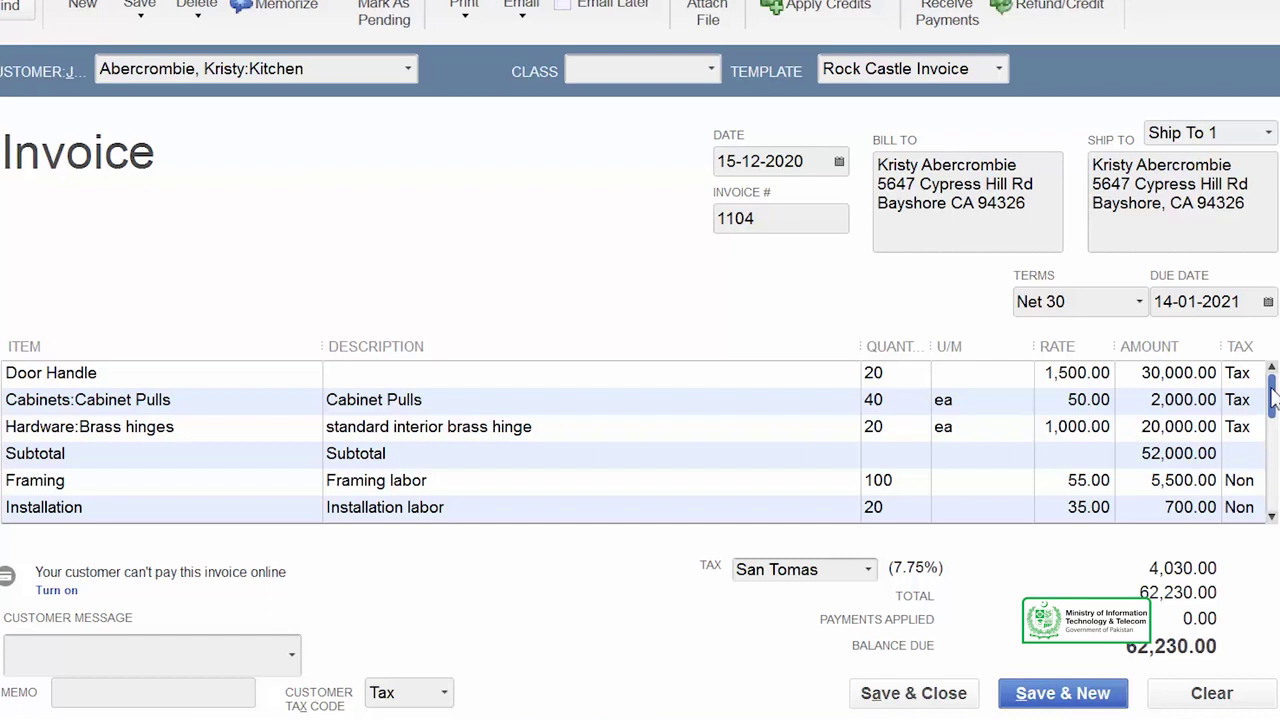
{"action": "left_click_drag", "start_coordinate": [1271, 395], "coordinate": [1271, 486]}
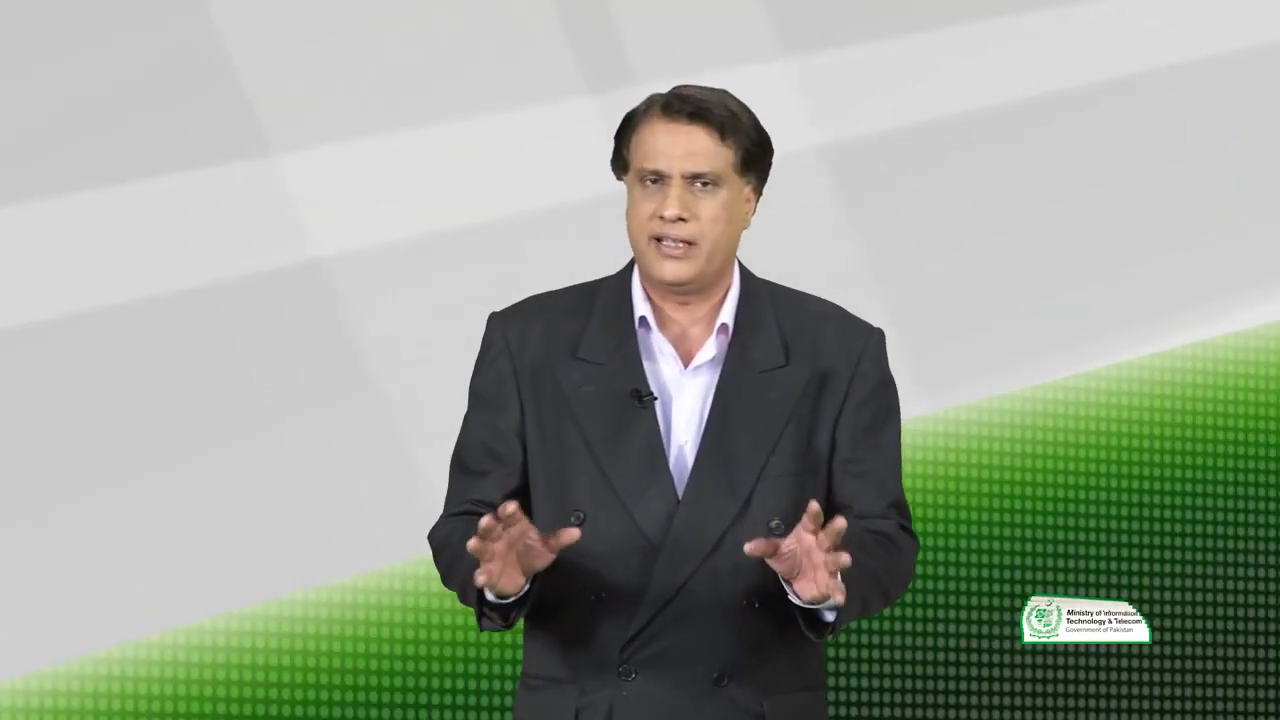